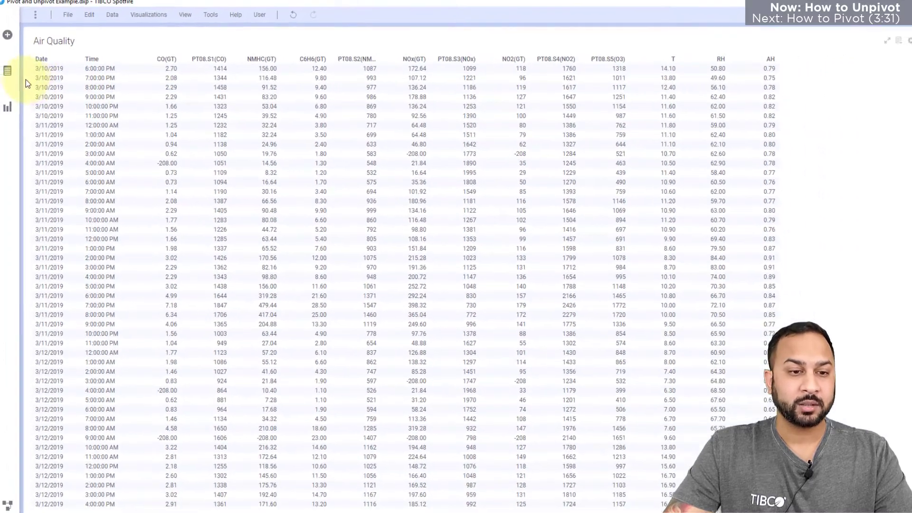
- Add a line chart below the Air Quality table
left_click(13, 75)
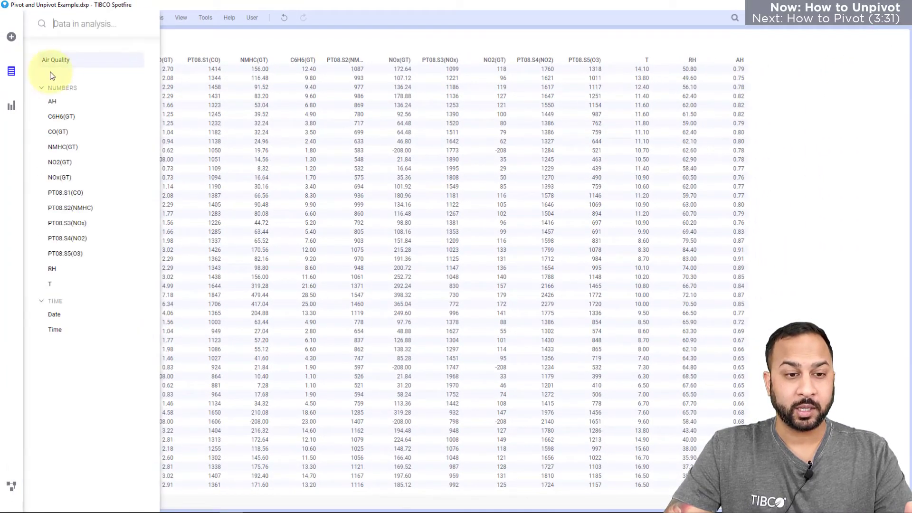
left_click(14, 107)
mouse_move(71, 188)
left_mouse_down()
mouse_move(203, 203)
mouse_move(316, 388)
mouse_move(307, 387)
left_mouse_up()
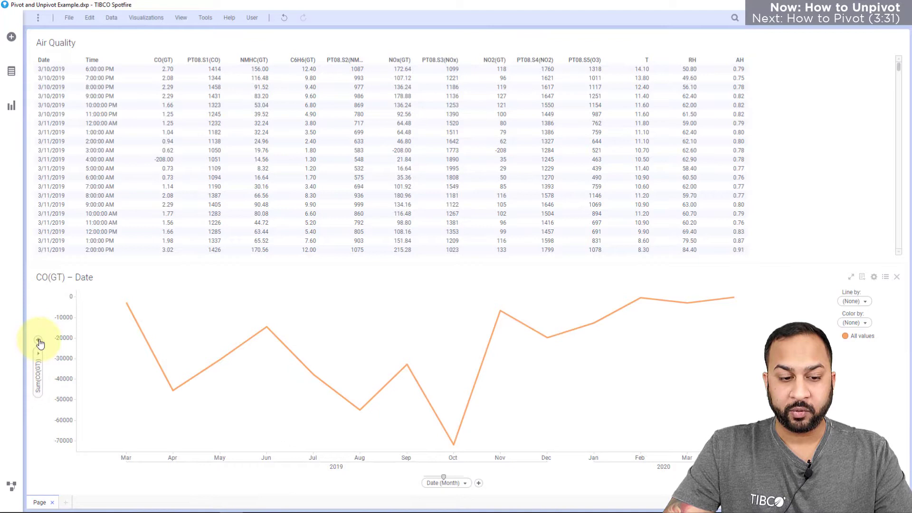
- Add PT08.S1(CO) and PT08.S2(NMHC) as extra lines on the chart's y-axis
left_click(37, 354)
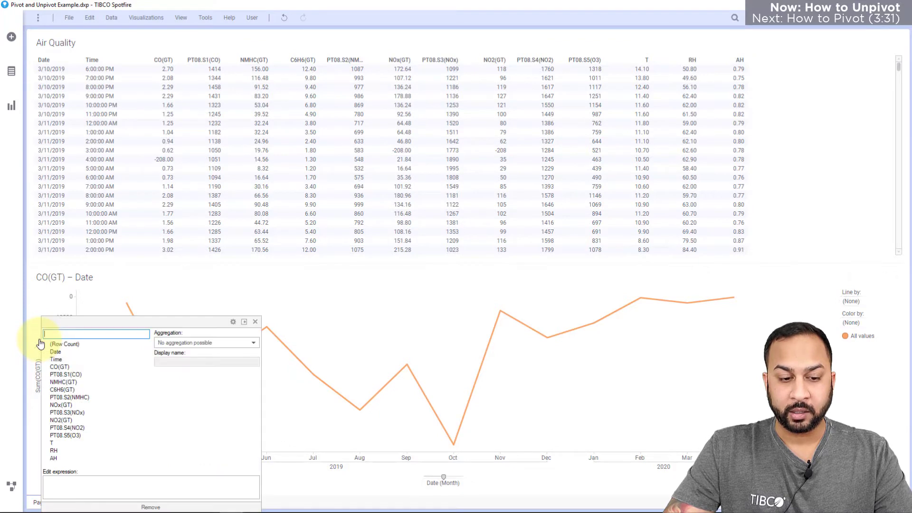
left_click(76, 374)
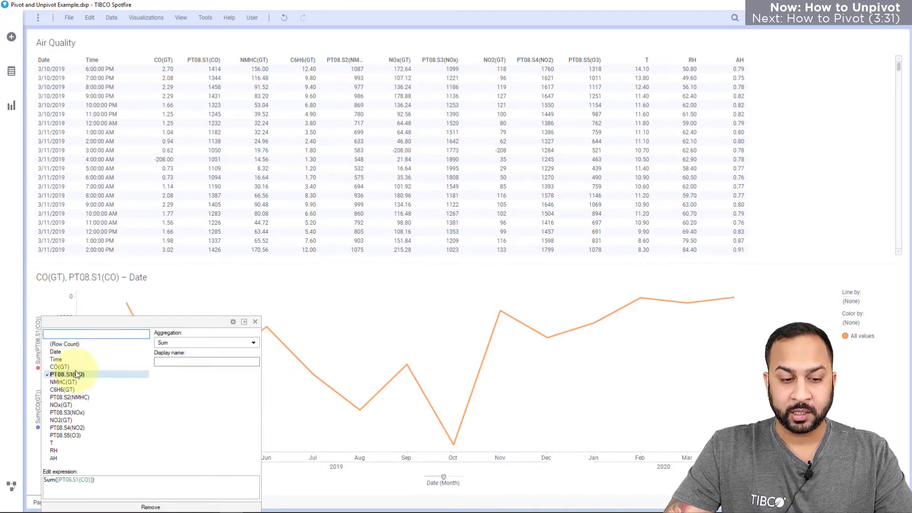
left_click(39, 297)
left_click(38, 306)
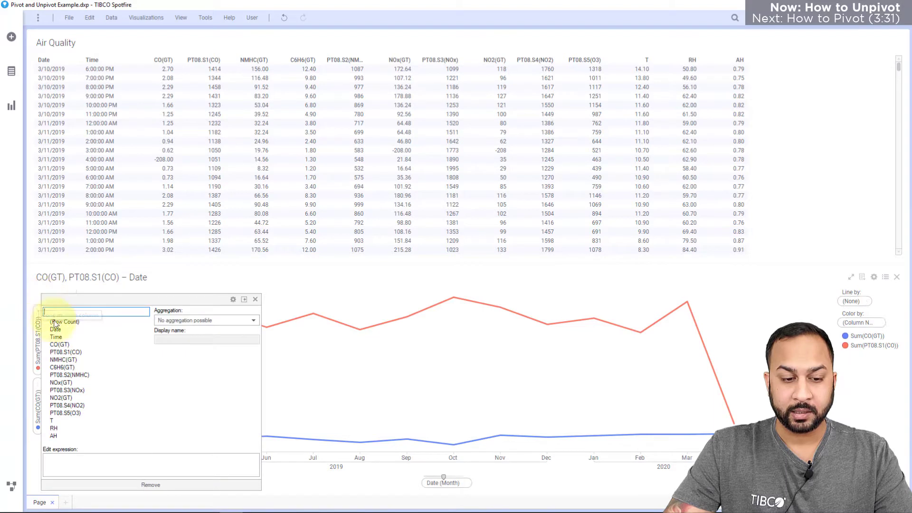
left_click(71, 375)
left_click(566, 384)
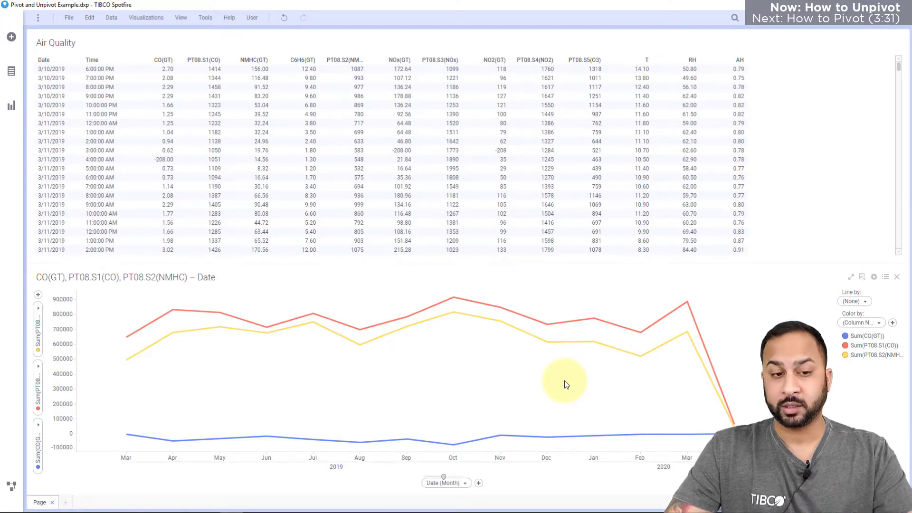
- Insert an Unpivot transformation after the loaded Air Quality data in the data canvas
left_click(12, 486)
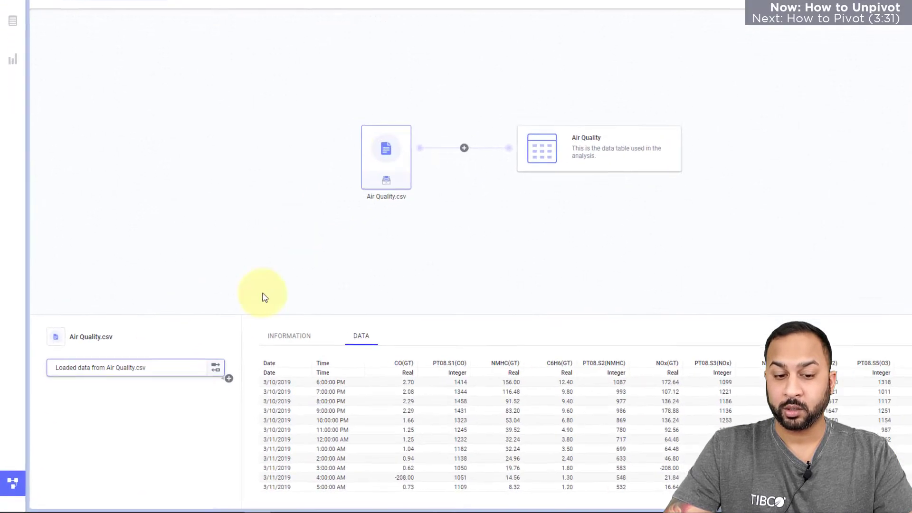
left_click(229, 378)
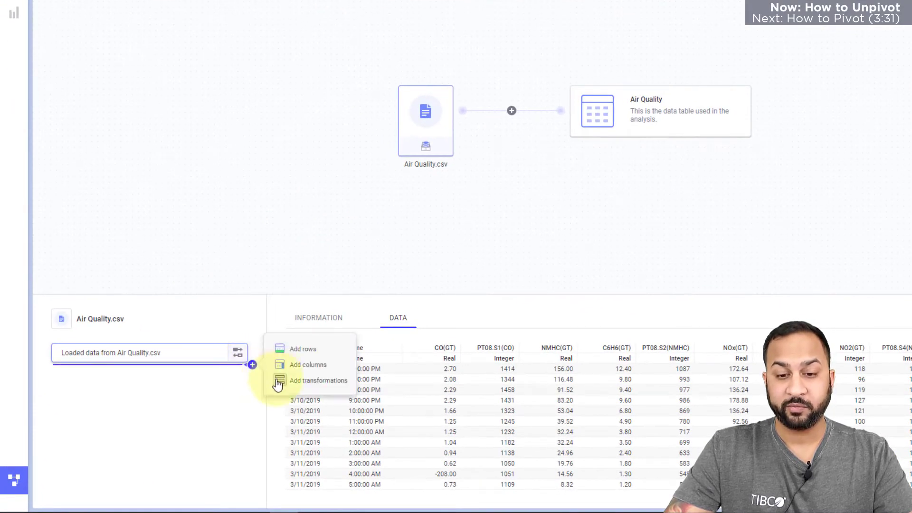
left_click(278, 380)
left_click(368, 196)
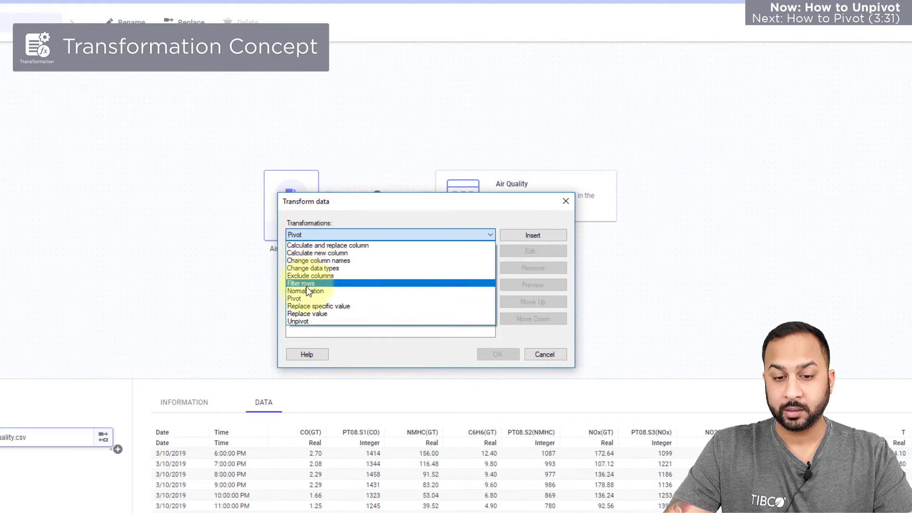
left_click(303, 322)
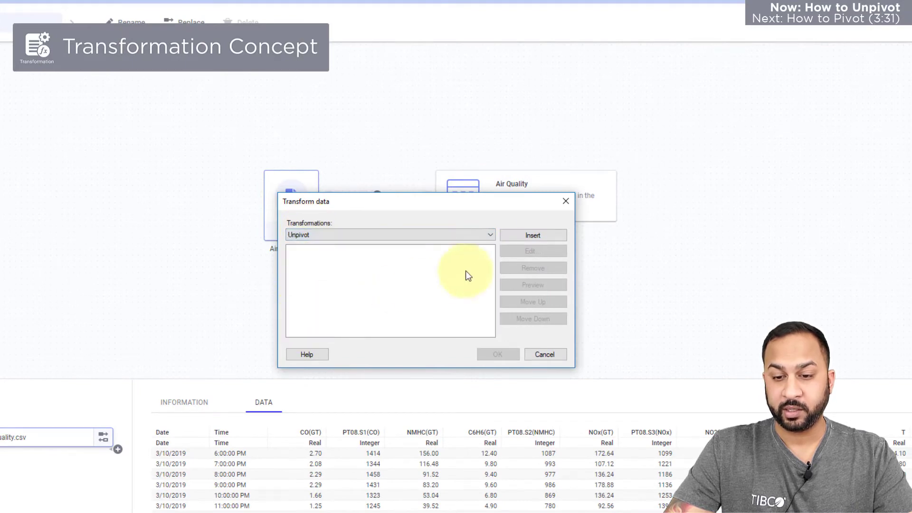
left_click(518, 238)
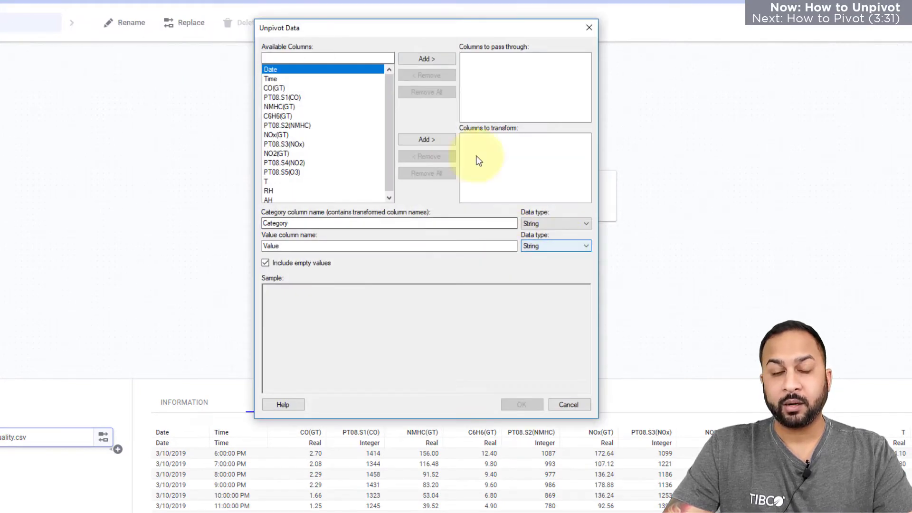
- Keep Date and Time as pass-through columns and unpivot the remaining 13 columns
left_click(291, 79, "ctrl")
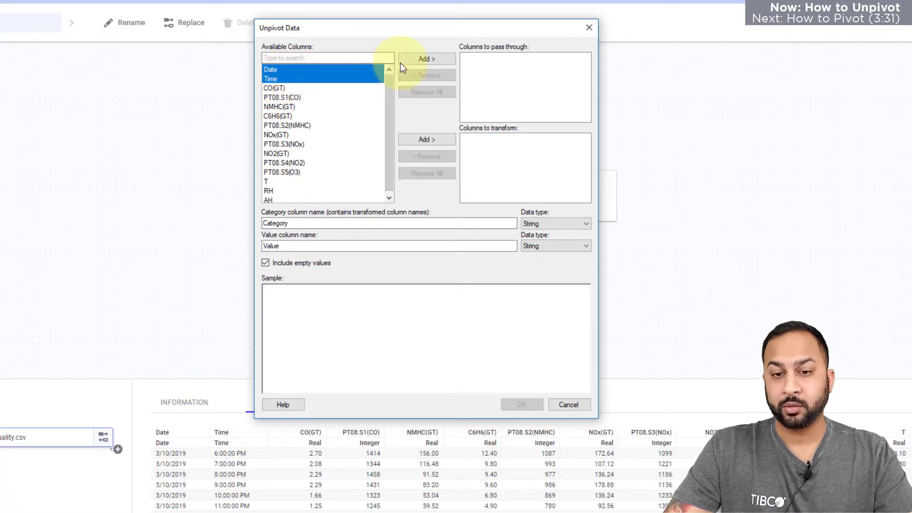
left_click(438, 60)
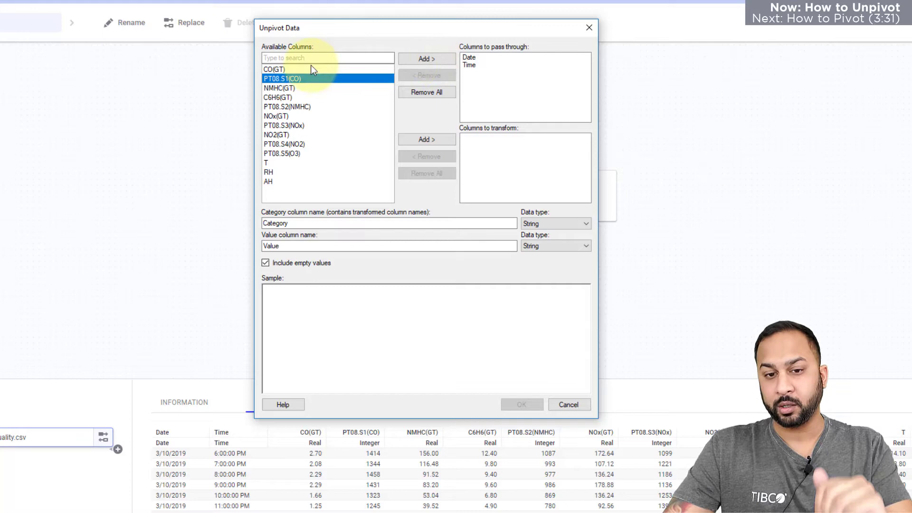
left_click_drag(301, 69, 285, 183)
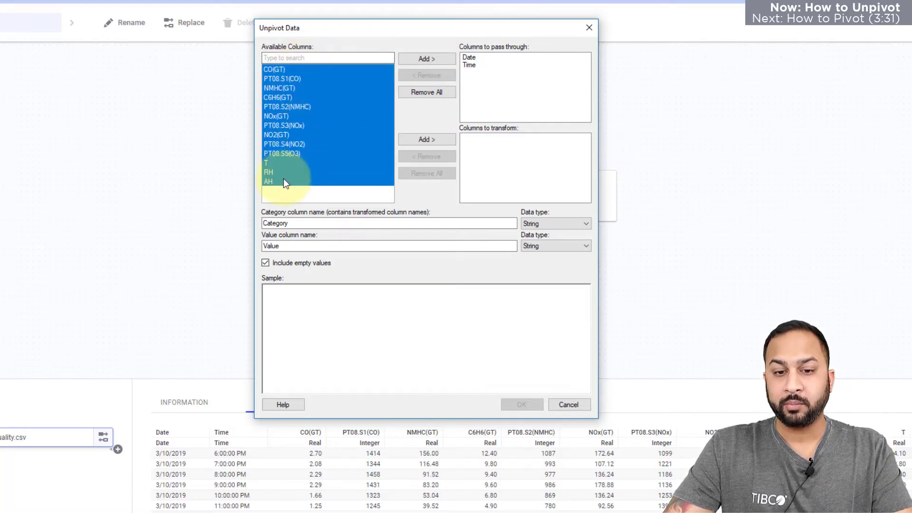
left_click(433, 139)
- Rename the category column to Pollutant and the value column to Measurement
left_click(309, 222)
left_click_drag(310, 223, 228, 227)
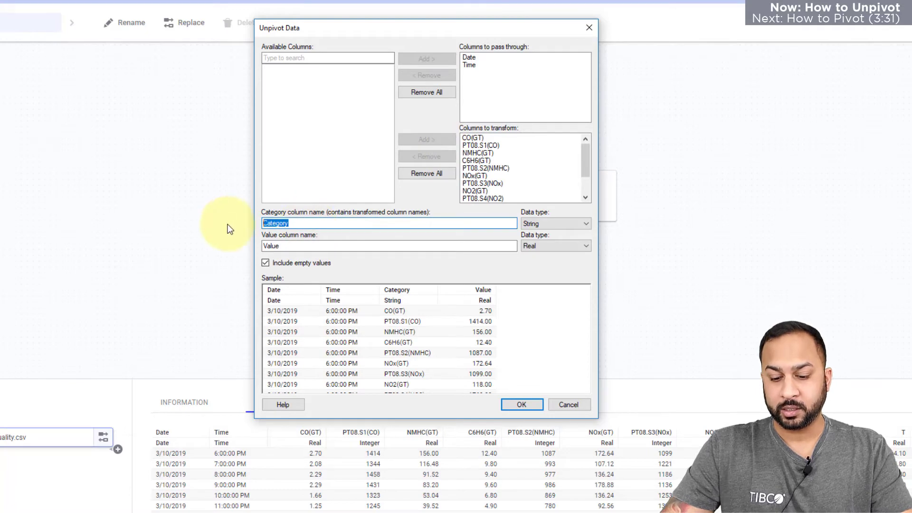
type("Pollutant")
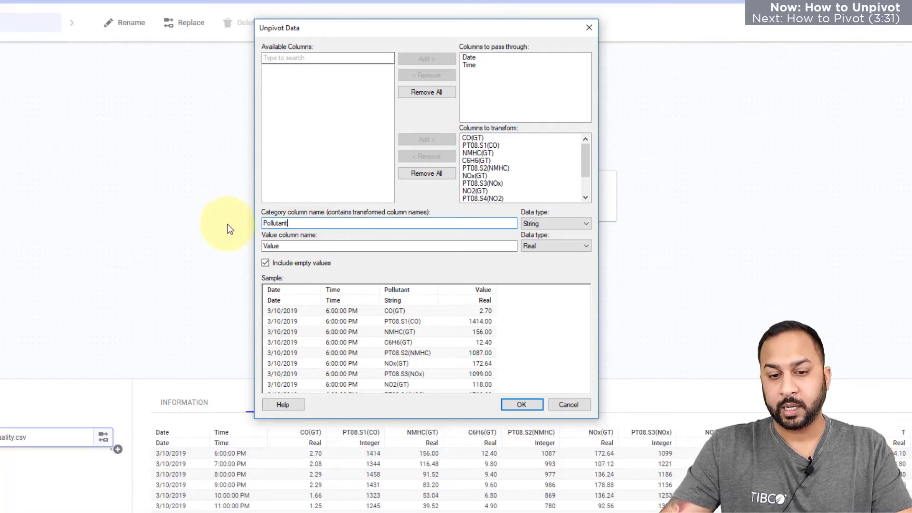
left_click_drag(272, 246, 229, 246)
type("Meas")
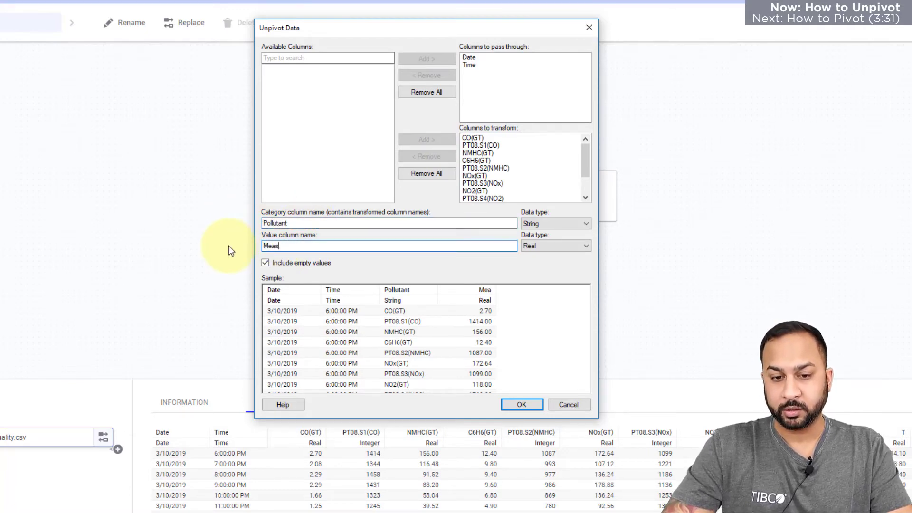
type("urement")
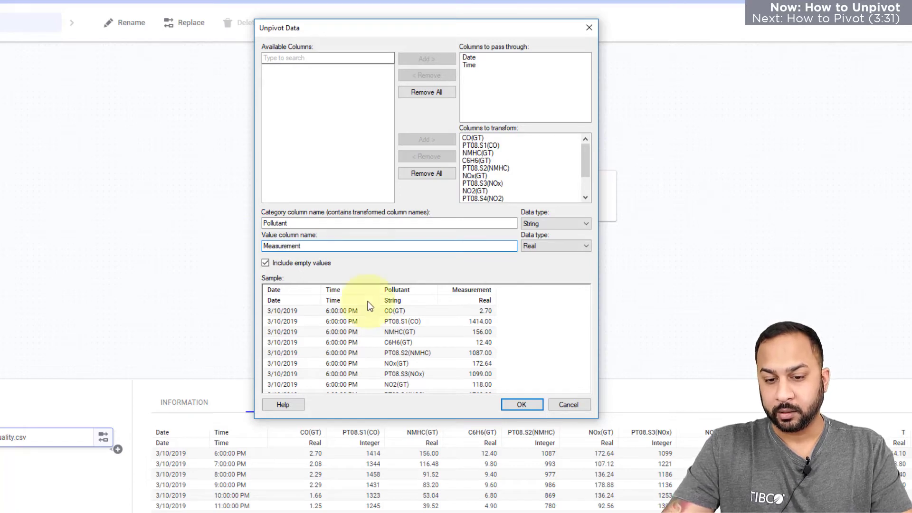
- Apply the Unpivot transformation to the Air Quality data
left_click(516, 405)
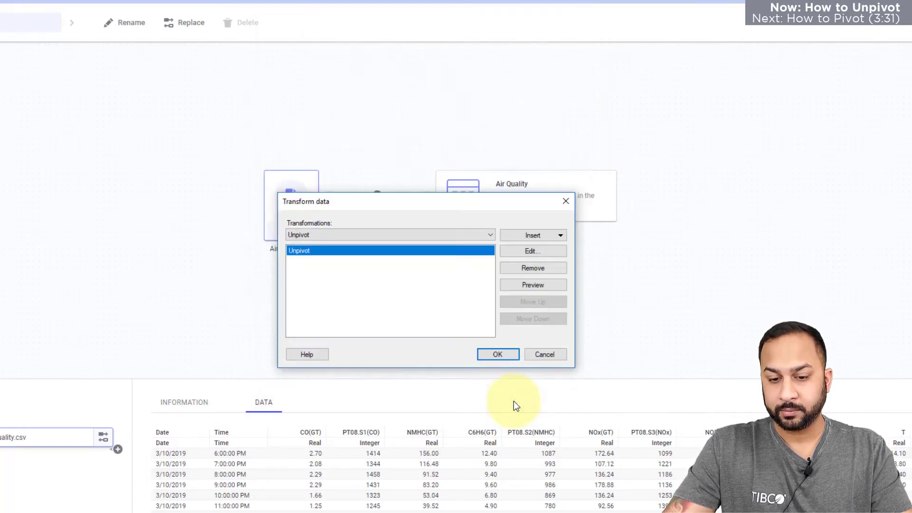
left_click(505, 358)
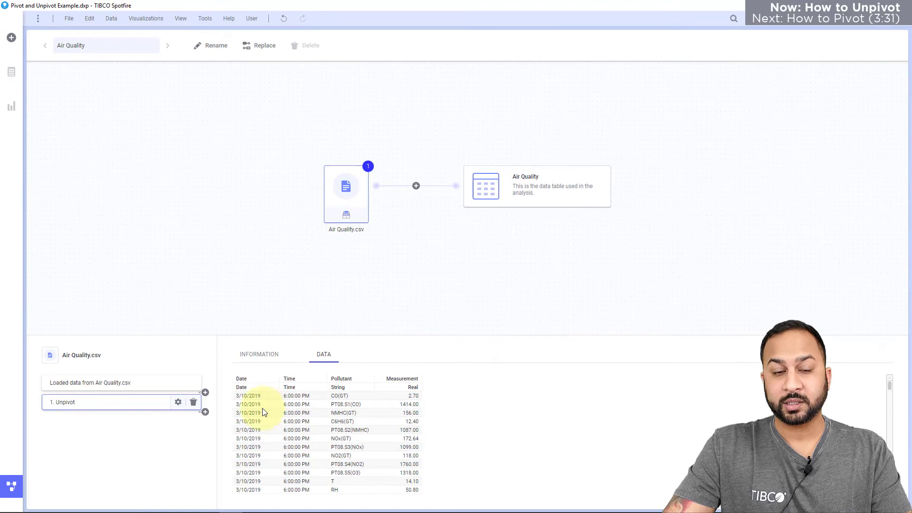
scroll(315, 397, "down", 10)
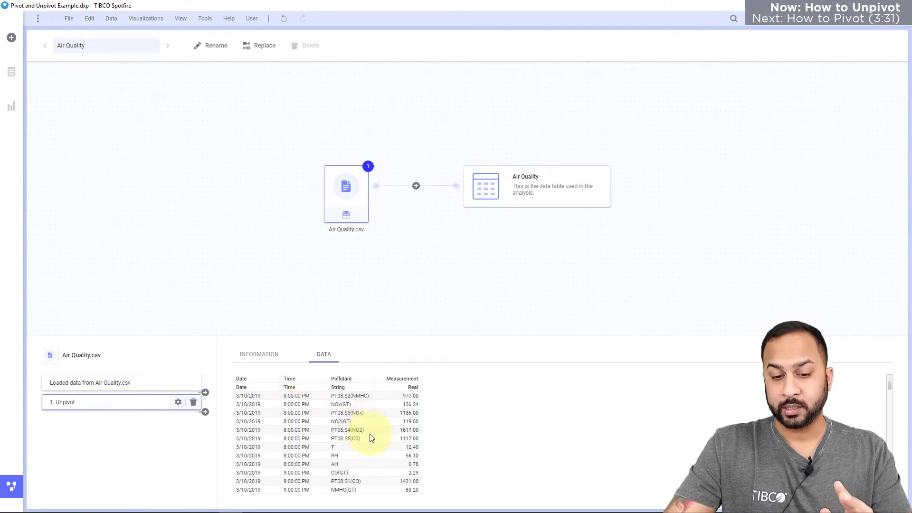
- Replace the broken chart and table with a Measurement-over-Date line chart coloured by Pollutant
left_click(11, 487)
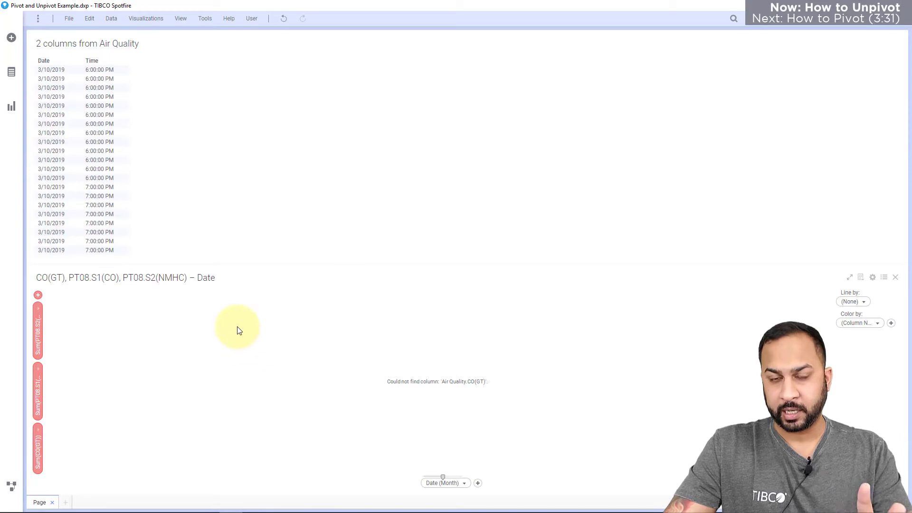
left_click(895, 277)
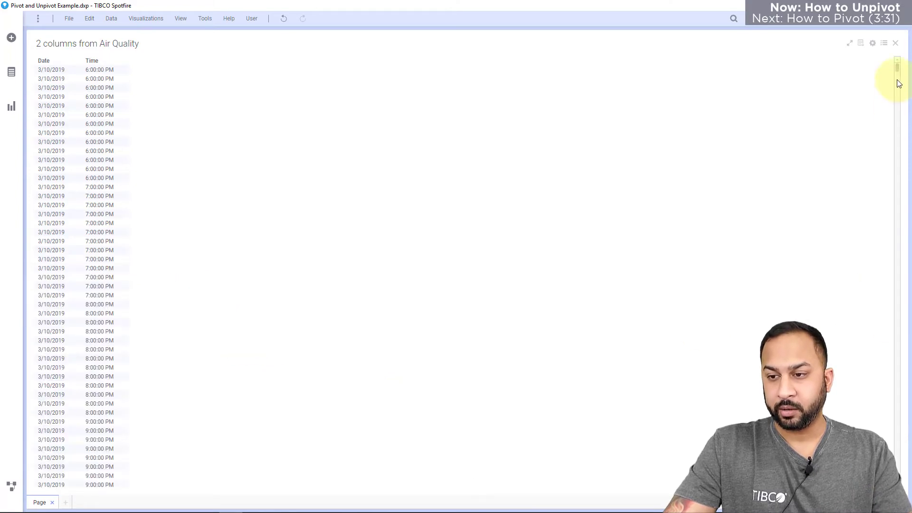
left_click(896, 44)
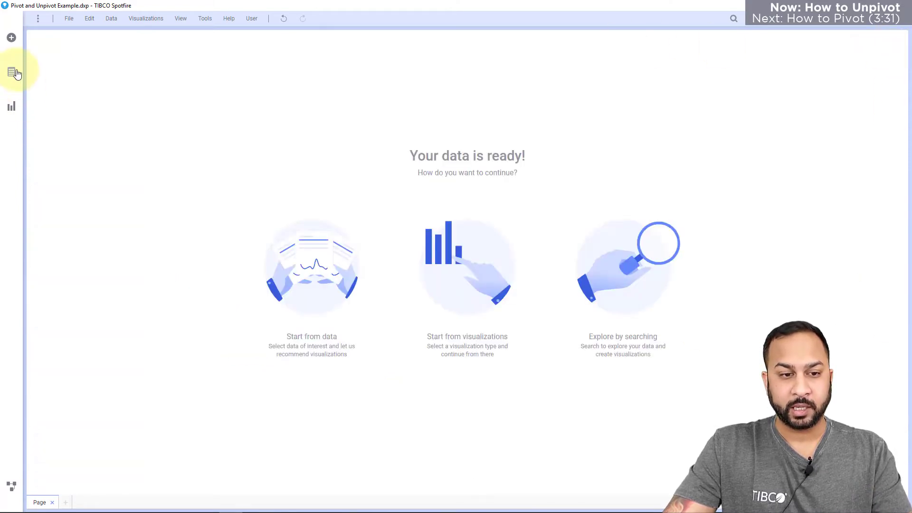
left_click(11, 104)
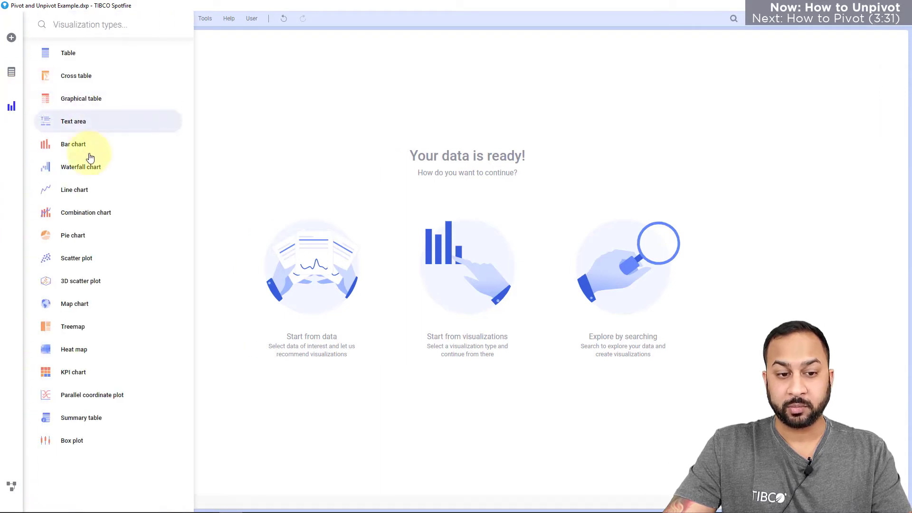
left_click(87, 188)
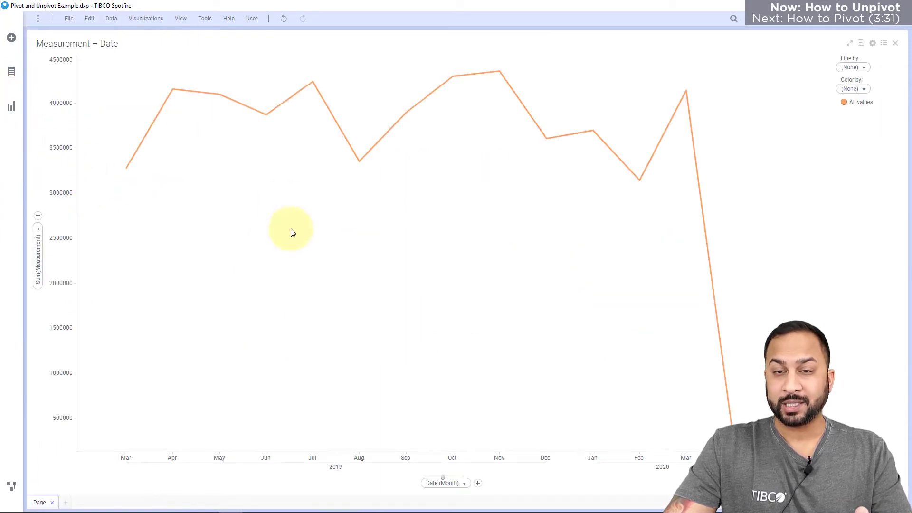
left_click(865, 90)
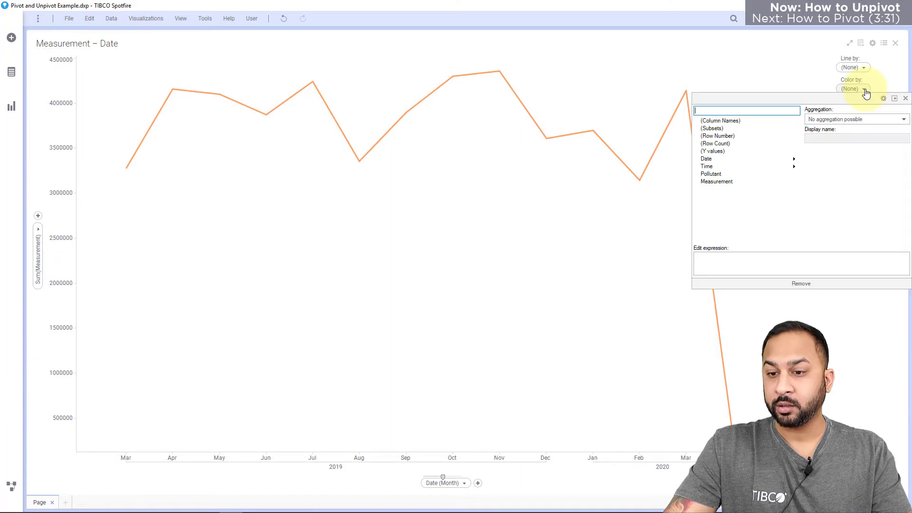
left_click(712, 174)
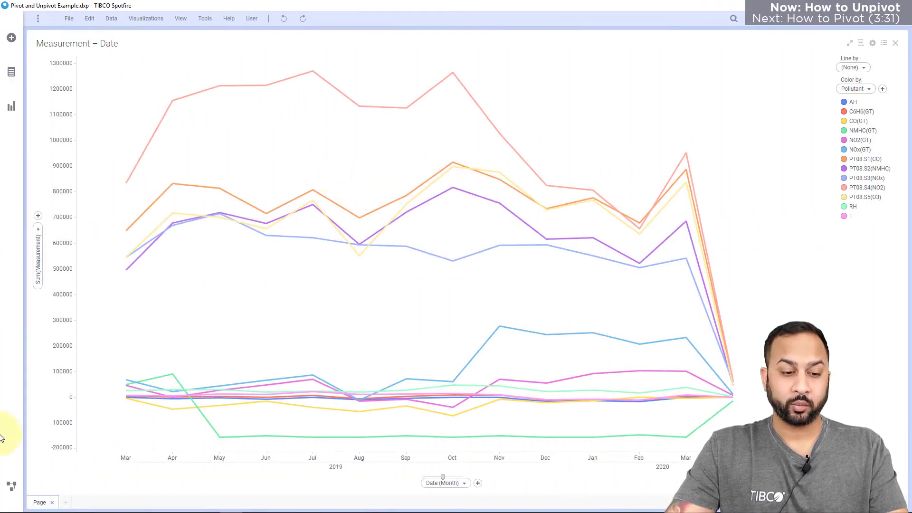
- Delete the Unpivot step in the data canvas, confirm twice, and return to the analysis
left_click(11, 485)
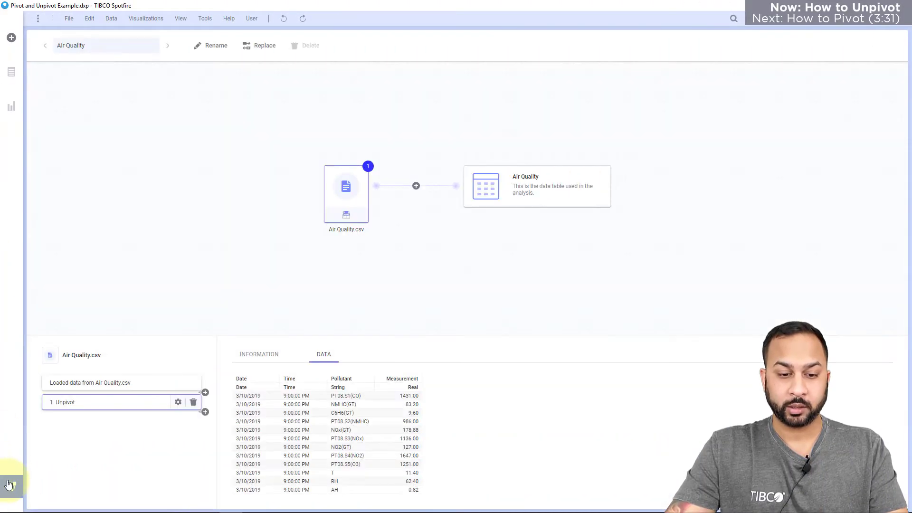
left_click(194, 402)
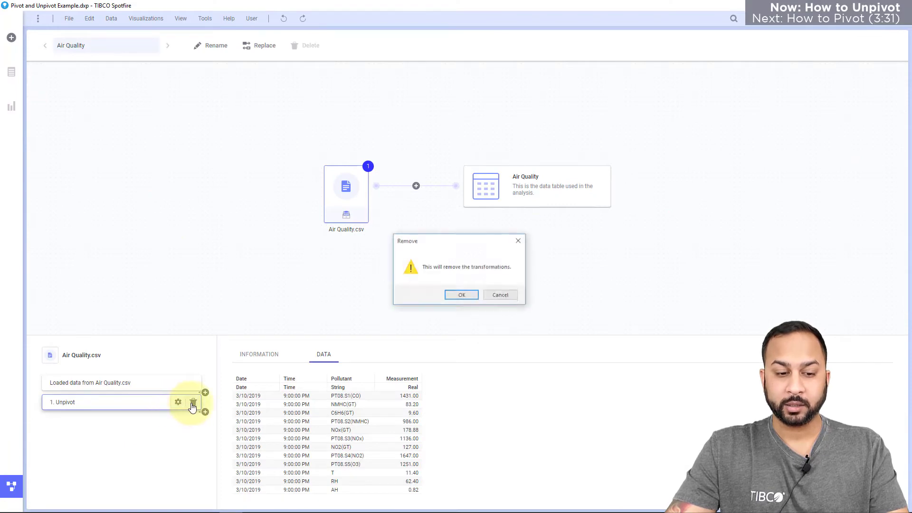
left_click(457, 295)
left_click(506, 311)
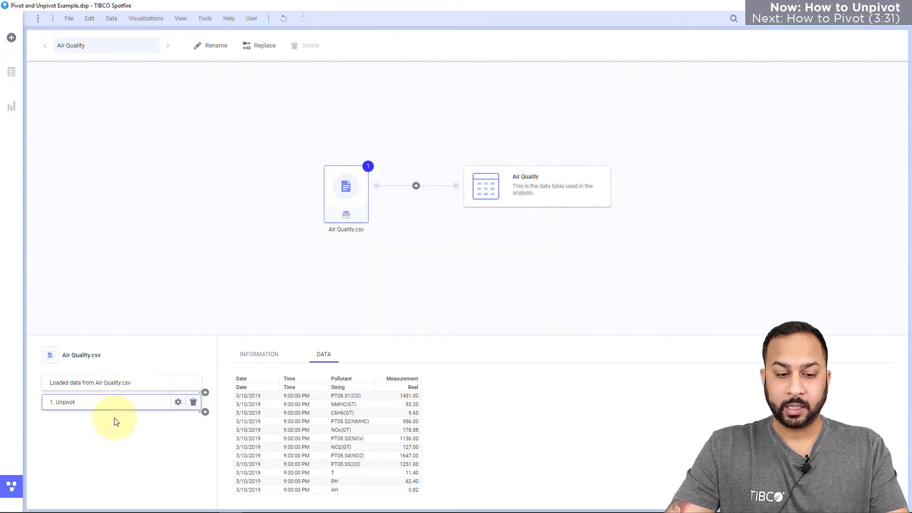
left_click(11, 485)
- Unpivot the number columns AH through T from the data panel
left_click(11, 72)
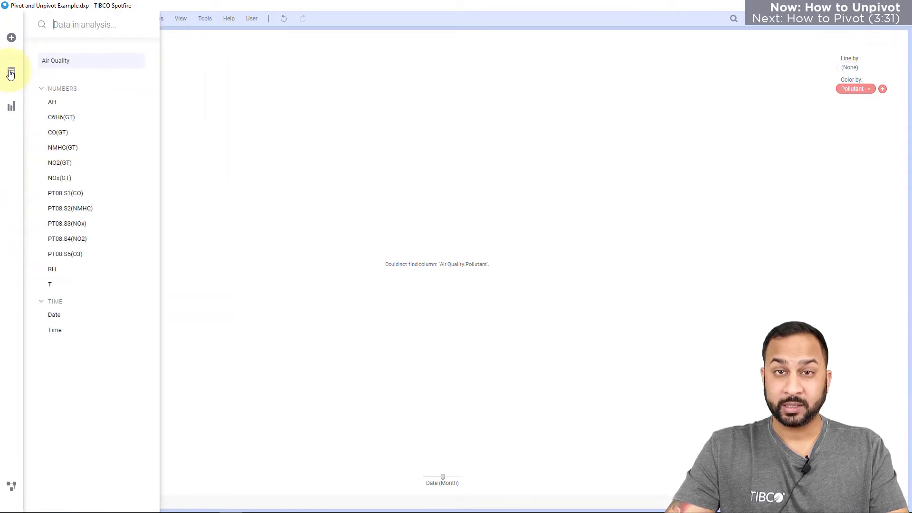
left_click(51, 103)
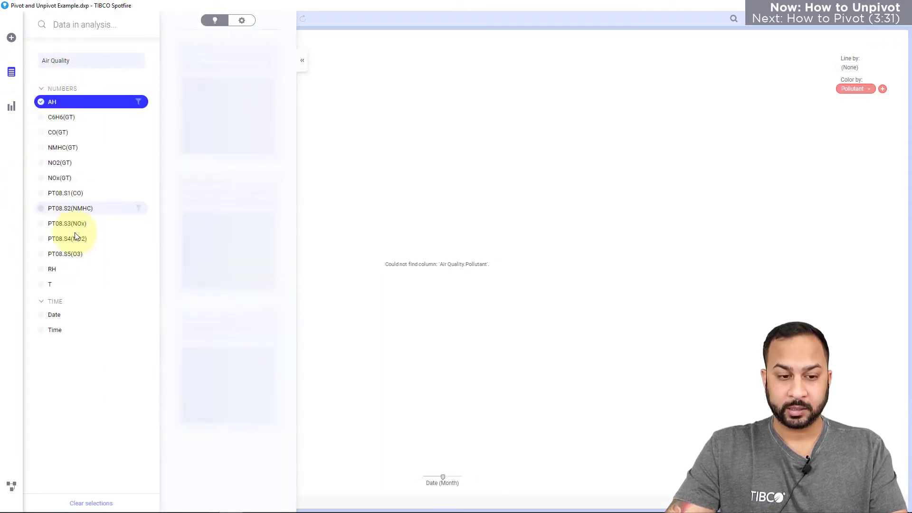
left_click(56, 285, "shift")
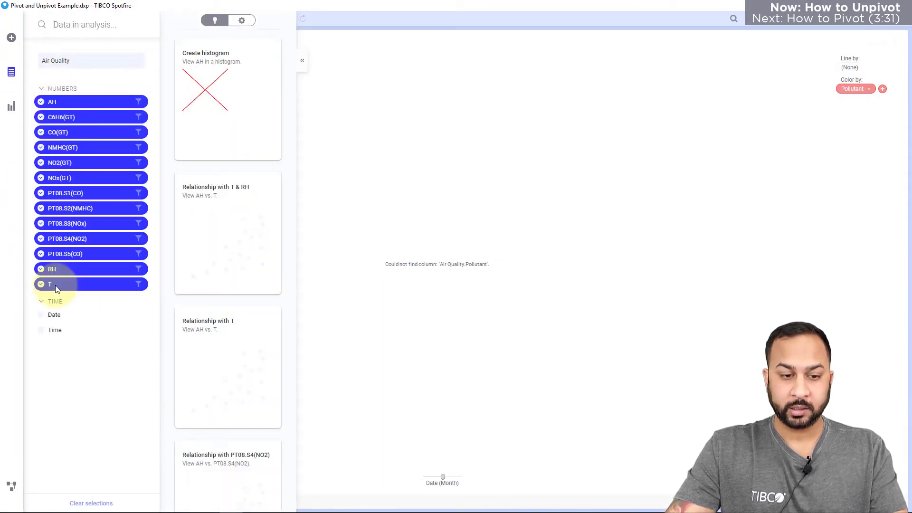
right_click(61, 121)
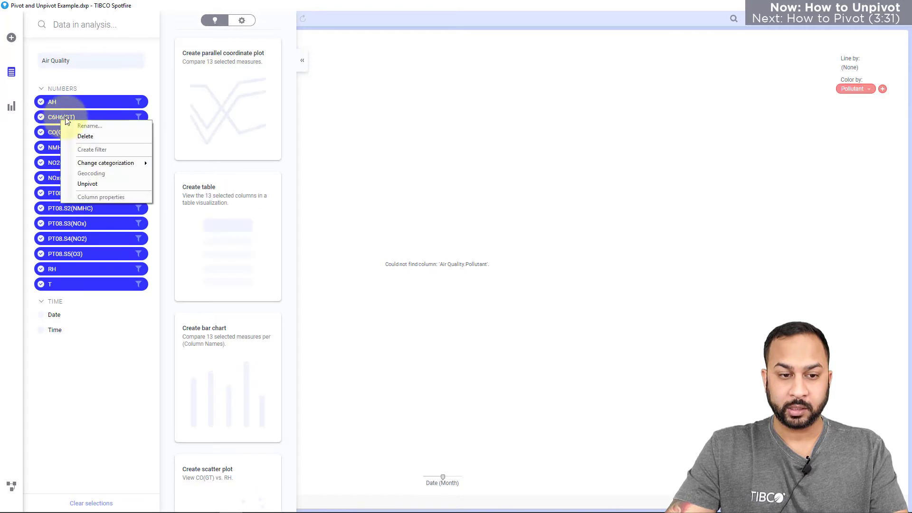
left_click(93, 185)
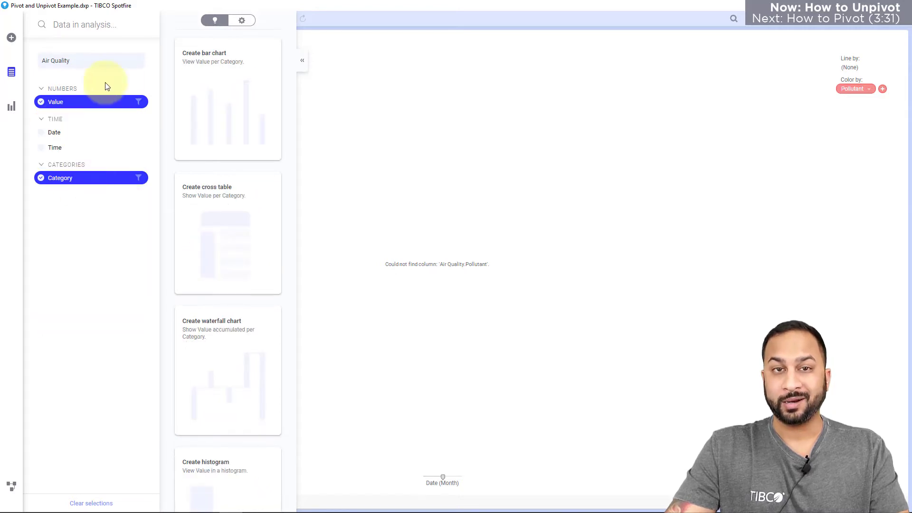
- Rename the Category column to Pollutants and begin renaming the Value column
left_click(242, 21)
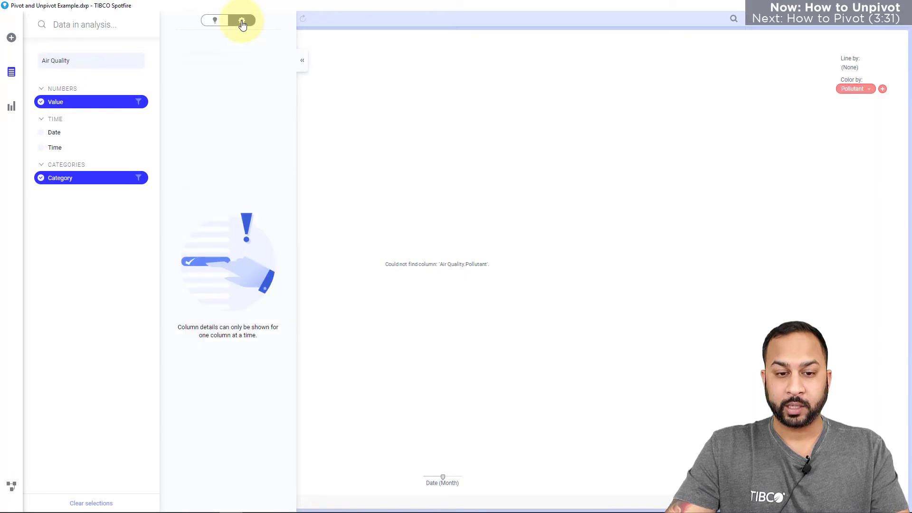
left_click(93, 179)
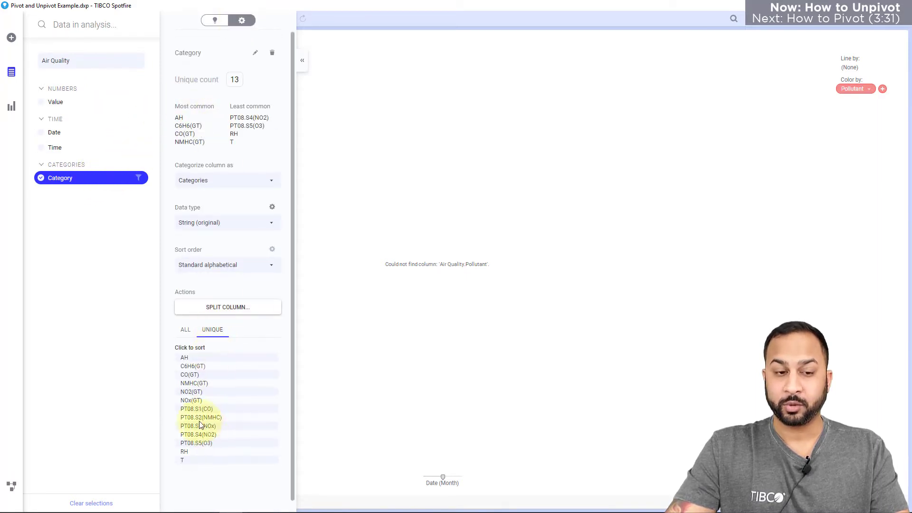
right_click(115, 179)
left_click(142, 183)
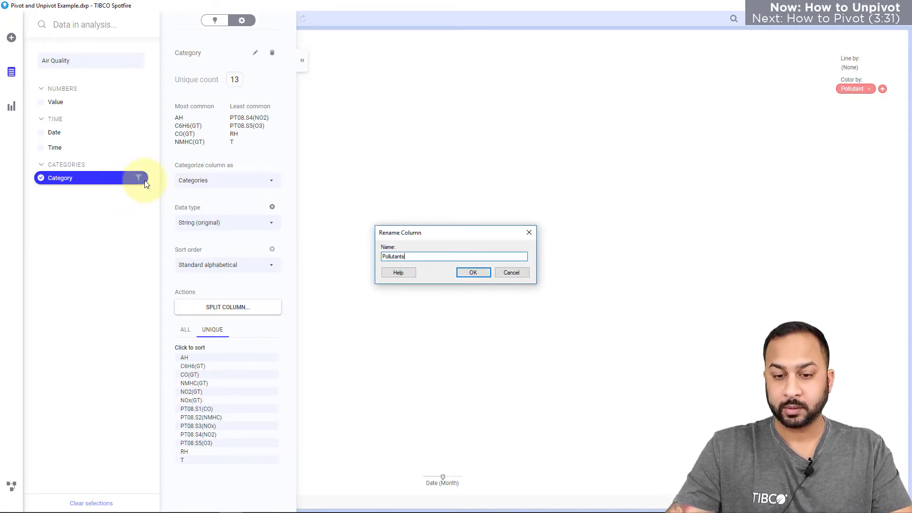
left_click(468, 273)
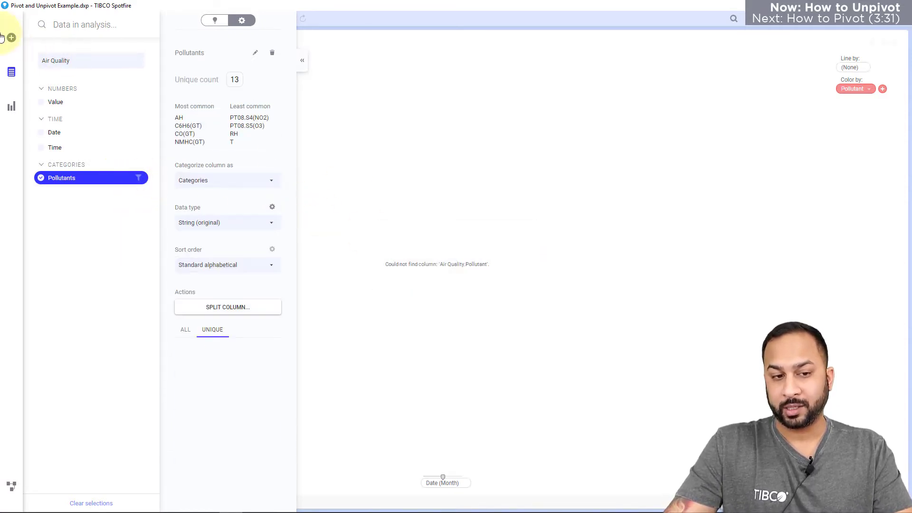
right_click(63, 104)
left_click(89, 109)
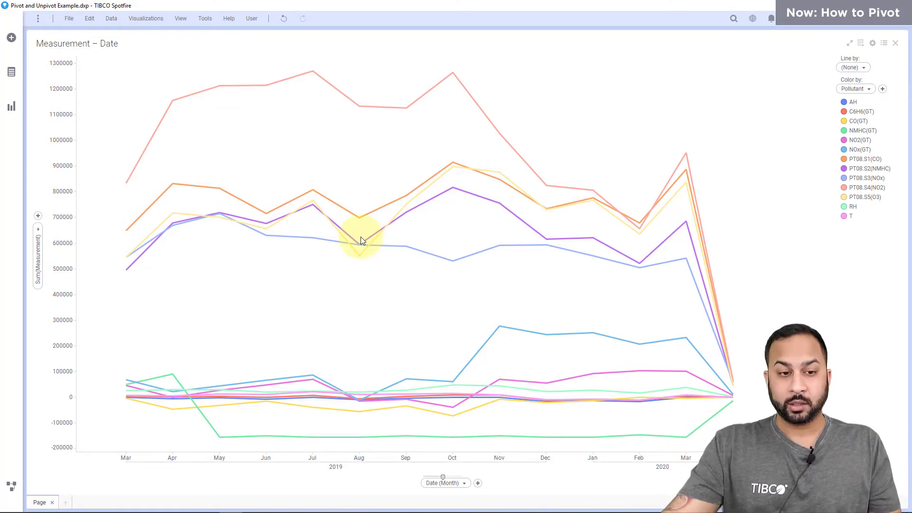
- Add a cross table with Date and Time on the row axis
left_click(10, 118)
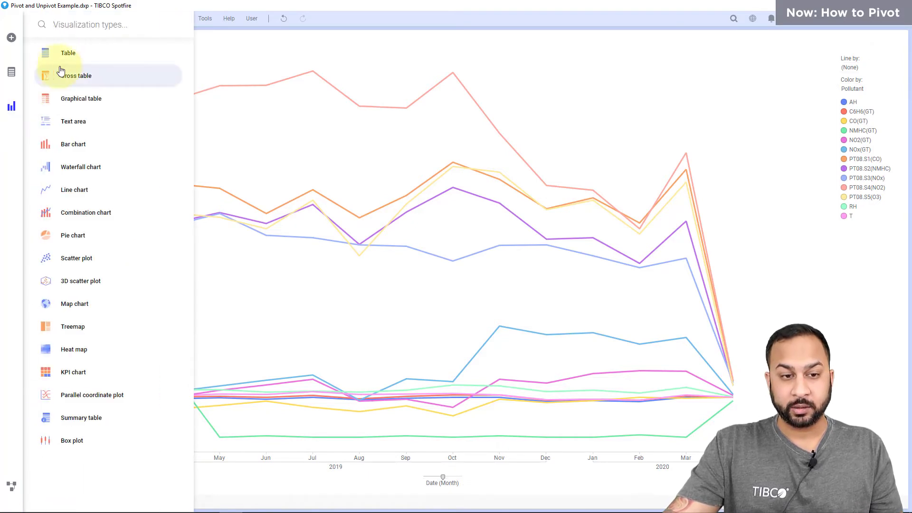
left_click(63, 75)
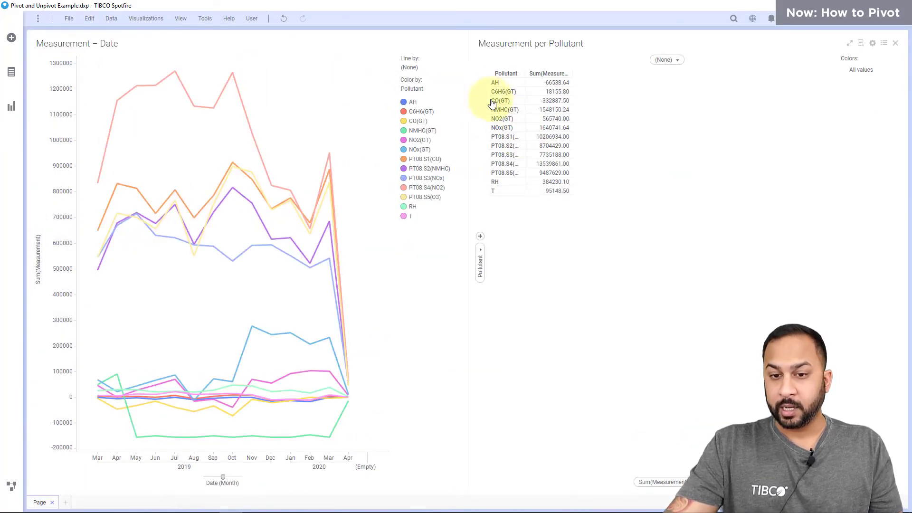
left_click(484, 249)
mouse_move(499, 294)
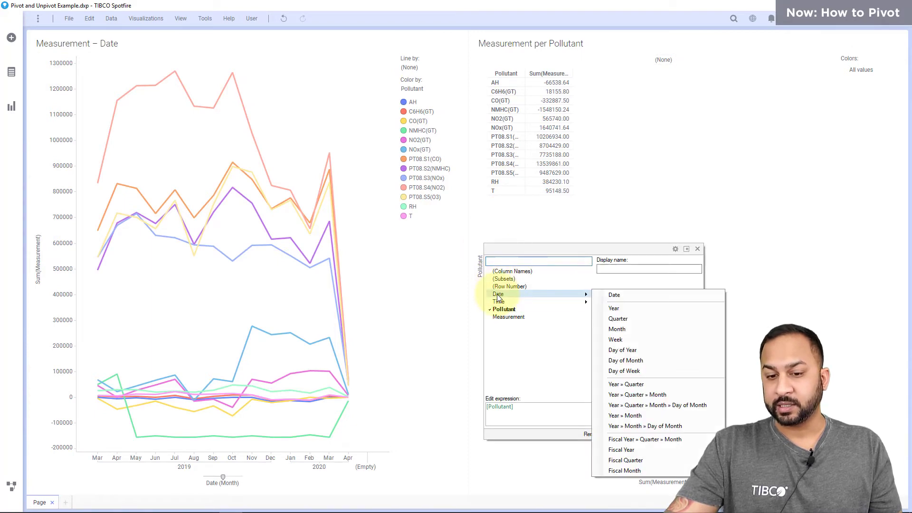
left_click(607, 297)
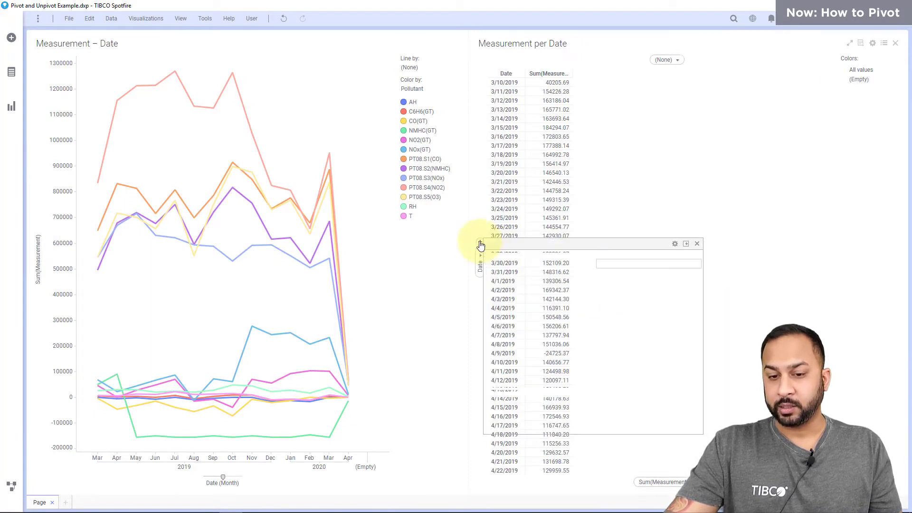
mouse_move(500, 298)
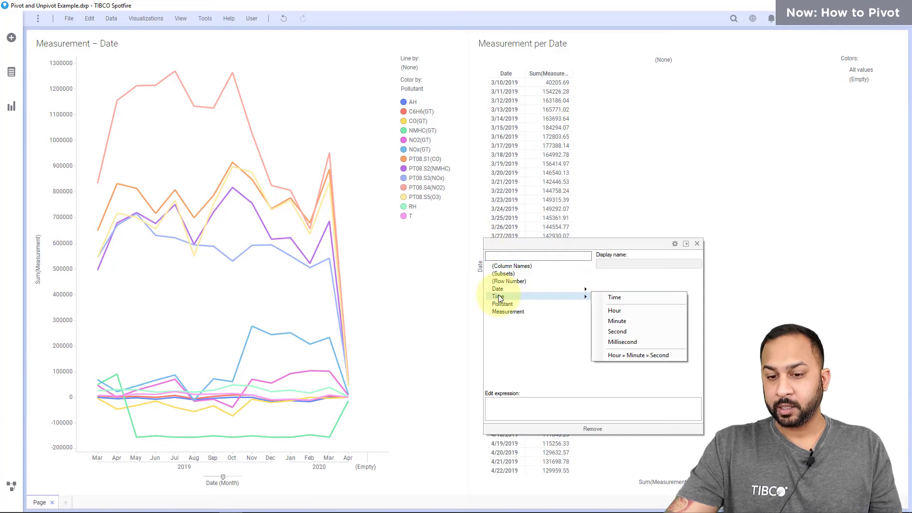
left_click(607, 297)
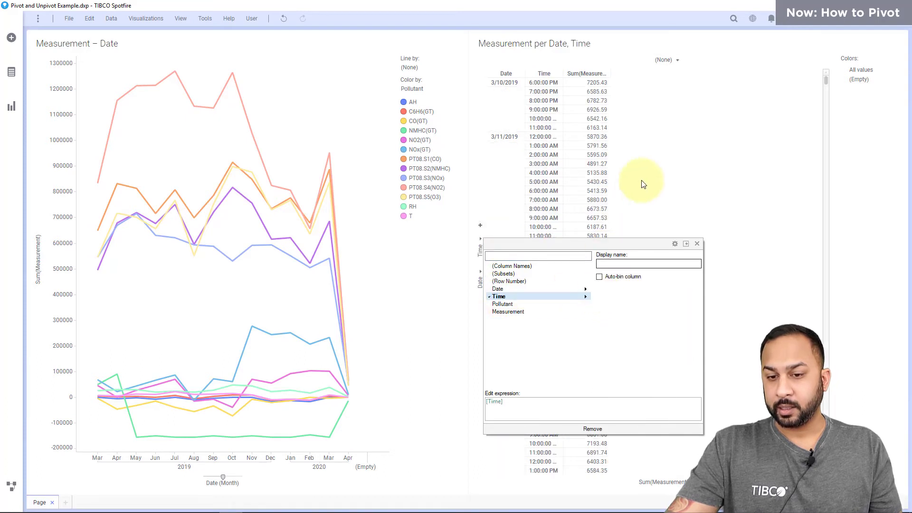
- Put Pollutant on the column axis and maximize the cross table
left_click(674, 60)
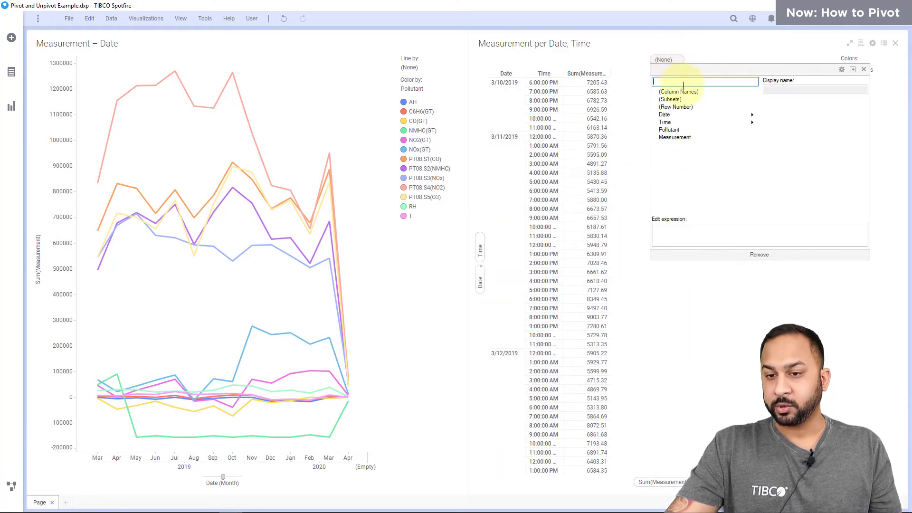
left_click(677, 129)
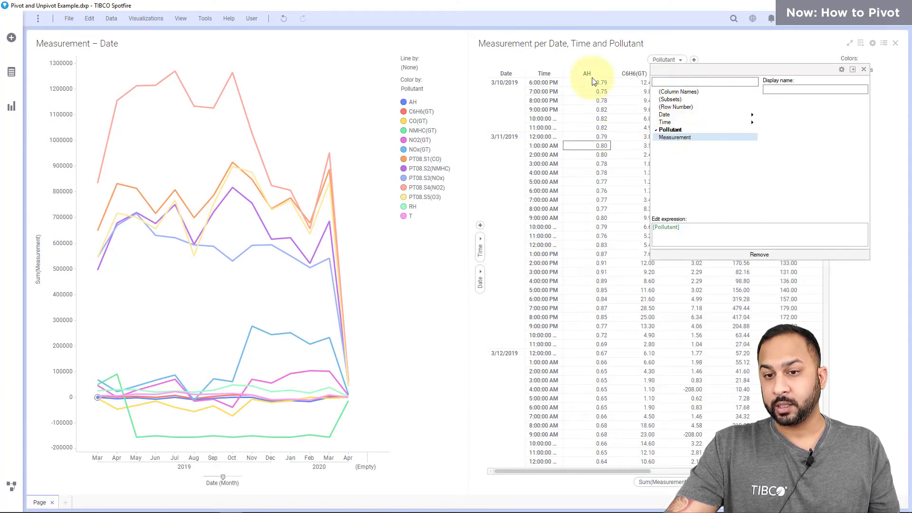
left_click(618, 45)
left_click(849, 45)
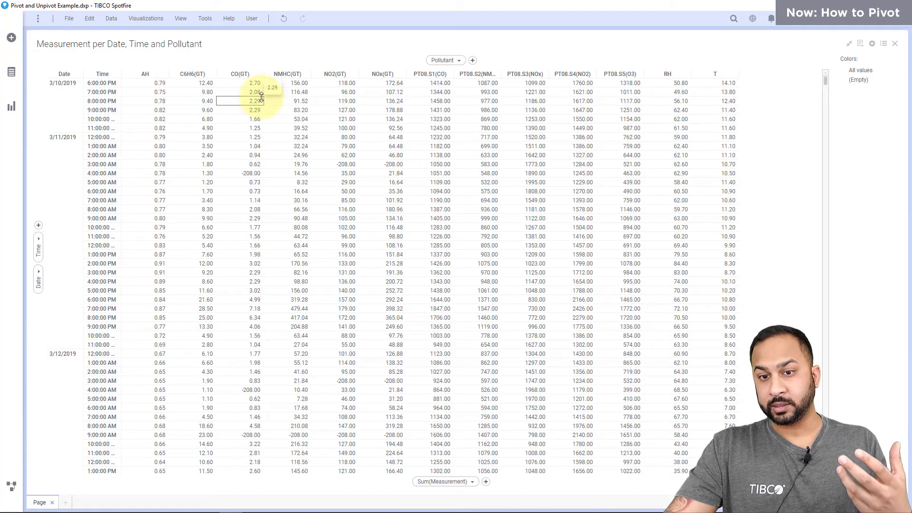
- Switch the cell aggregation to Average and remove Time from the row axis
left_click(439, 481)
left_click(551, 341)
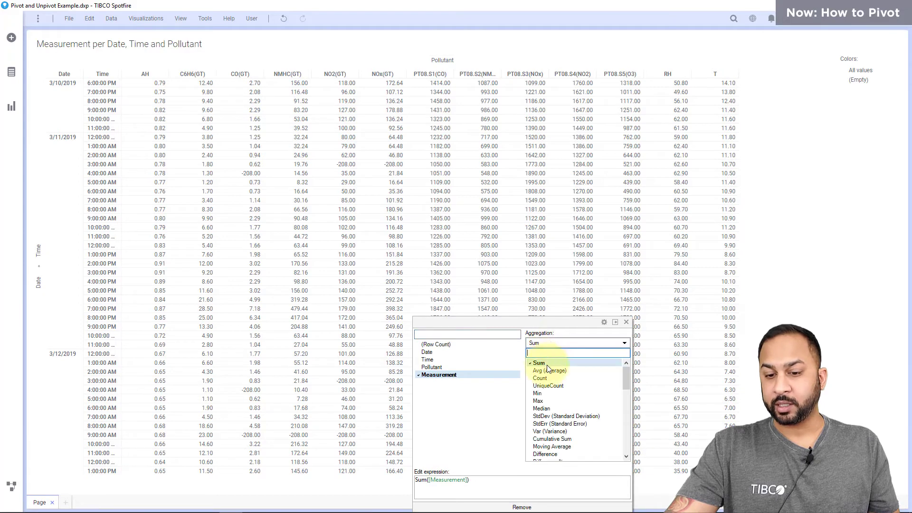
left_click(542, 374)
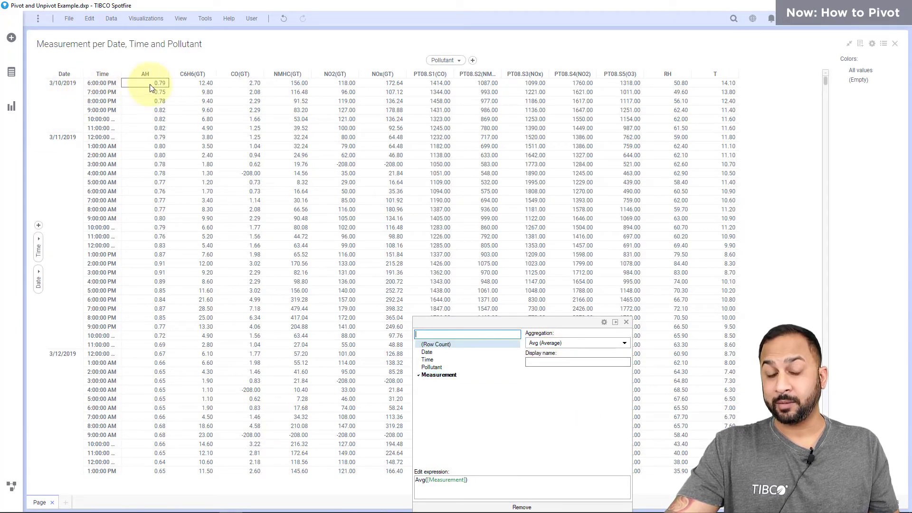
left_click(39, 238)
left_click(122, 422)
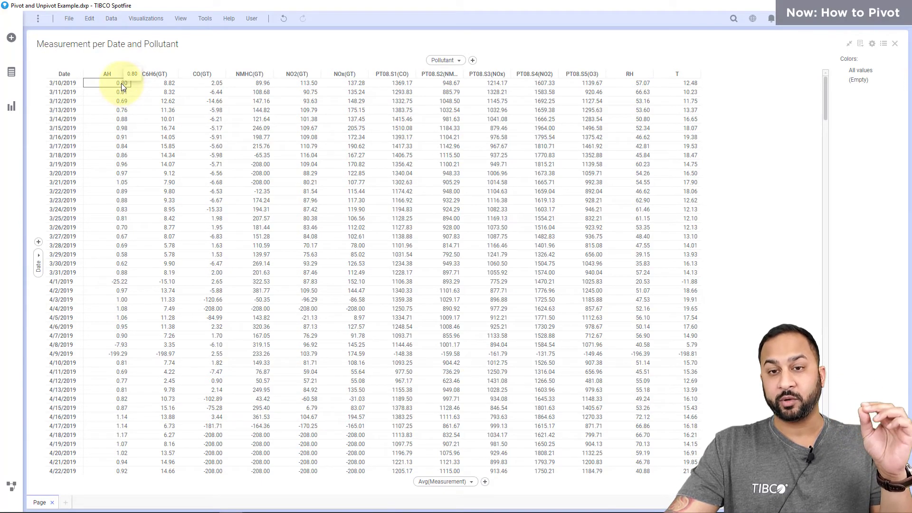
- Set the cell aggregation back to Sum and open the Air Quality data canvas
left_click(466, 481)
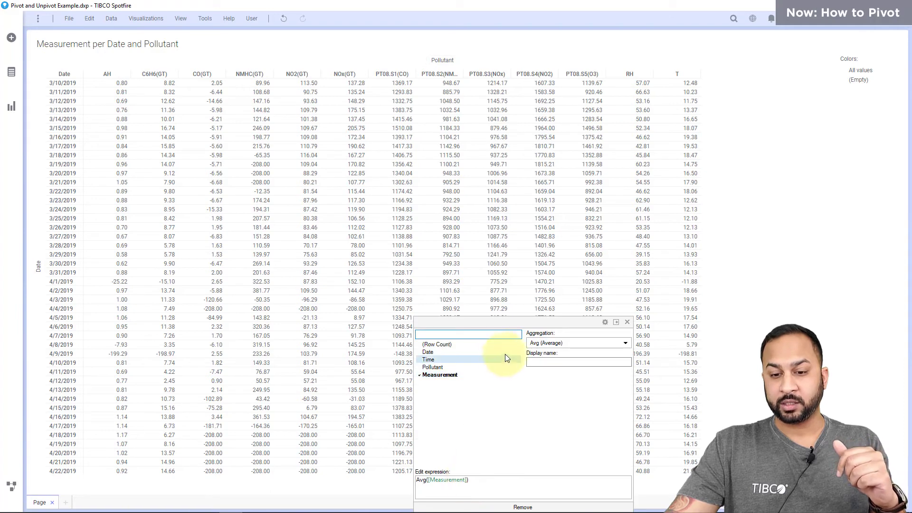
left_click(544, 343)
left_click(545, 365)
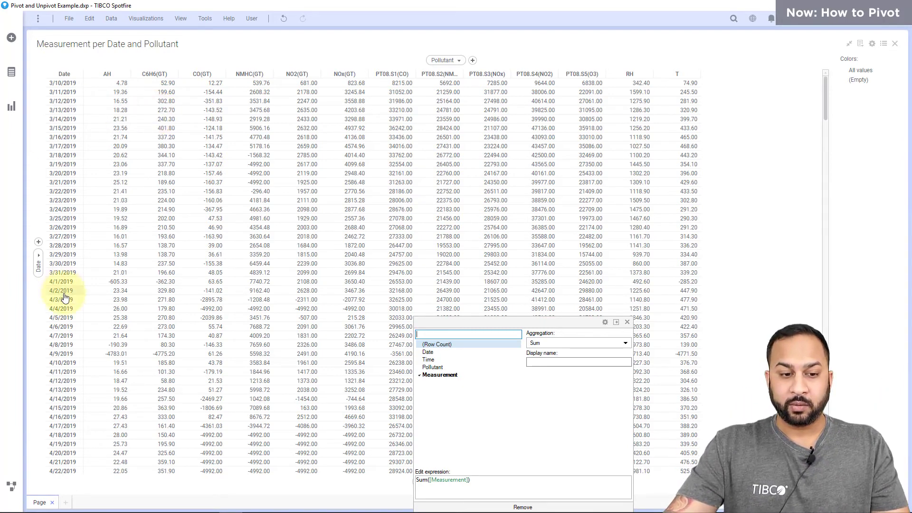
left_click(312, 49)
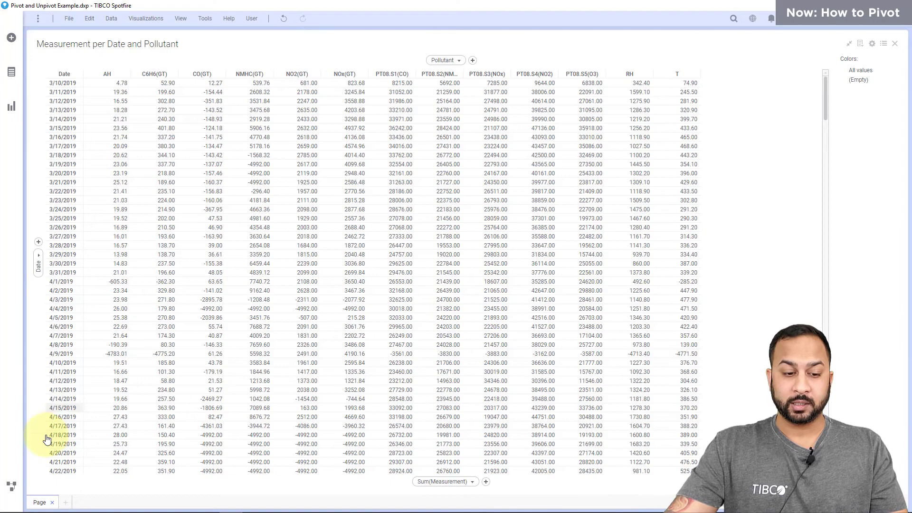
left_click(14, 486)
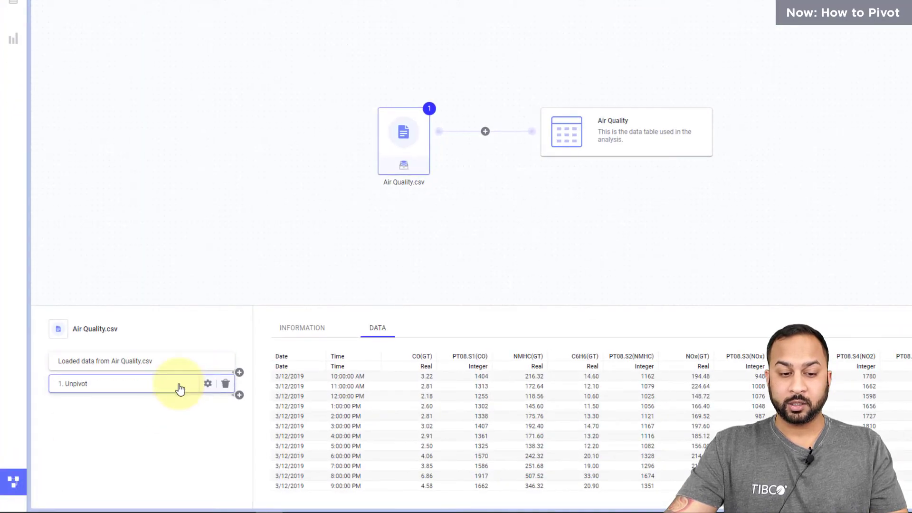
- Select the Unpivot step and insert a Pivot transformation after it
left_click(176, 388)
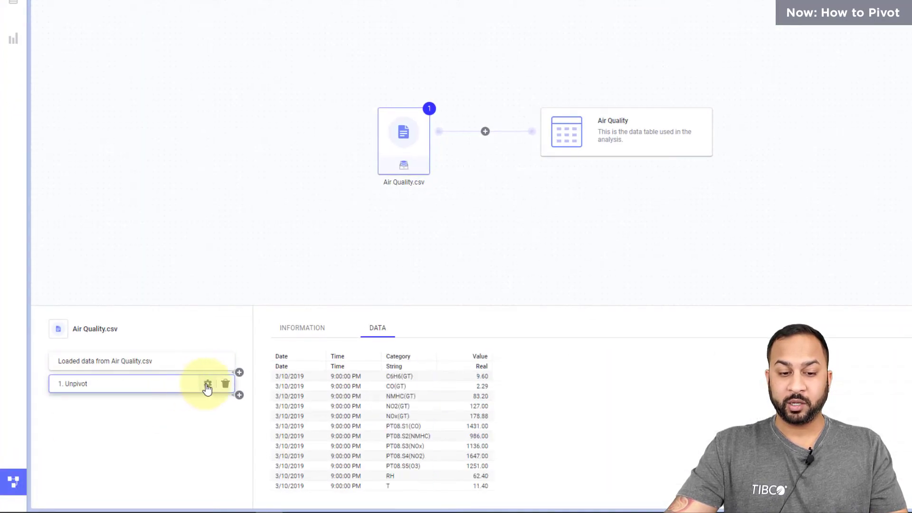
left_click(239, 396)
left_click(266, 412)
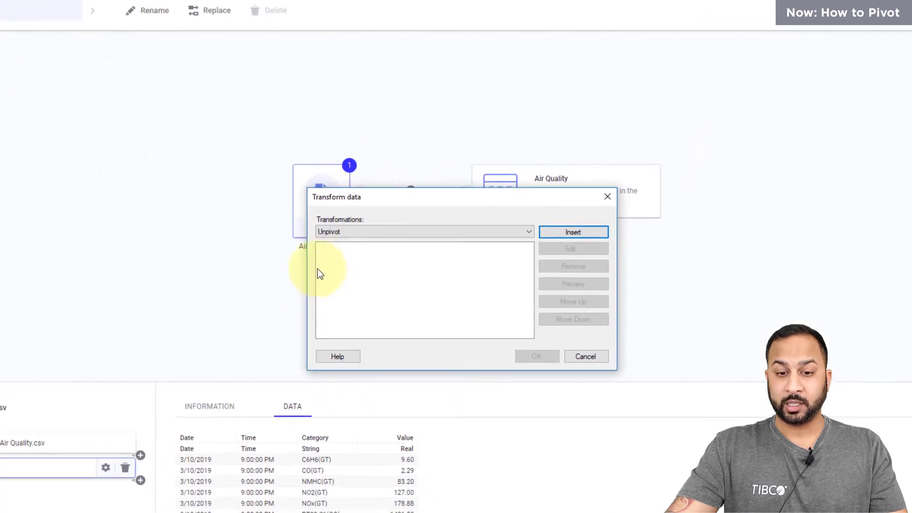
left_click(340, 238)
left_click(323, 304)
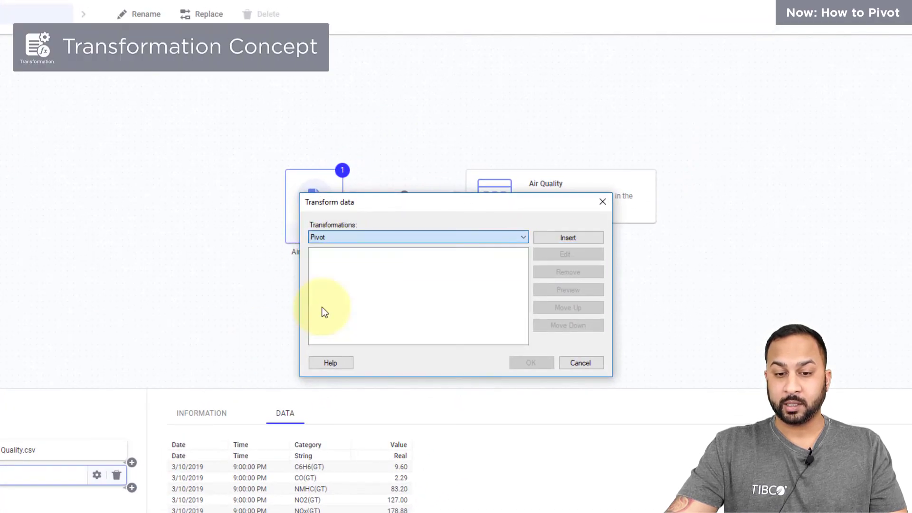
left_click(550, 238)
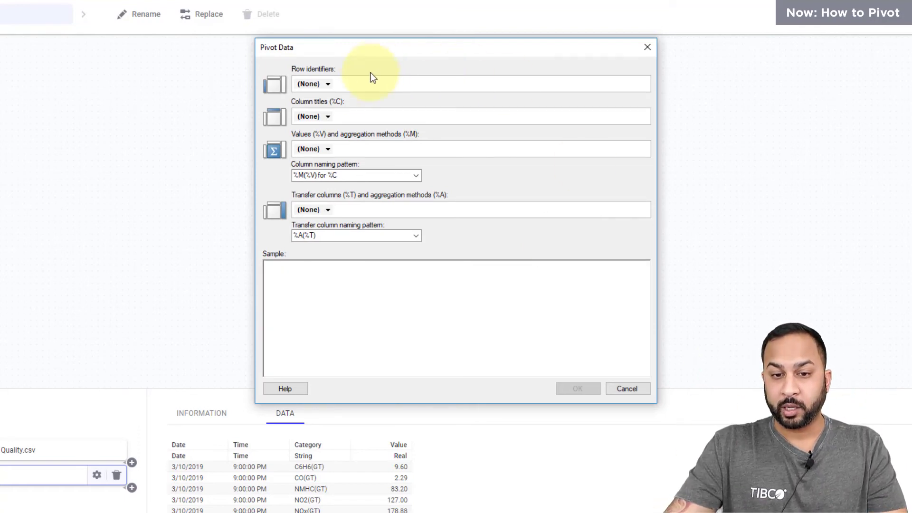
- Set row identifiers to Date and Time, column titles to Category, and values from Value
left_click(328, 85)
left_click(319, 114)
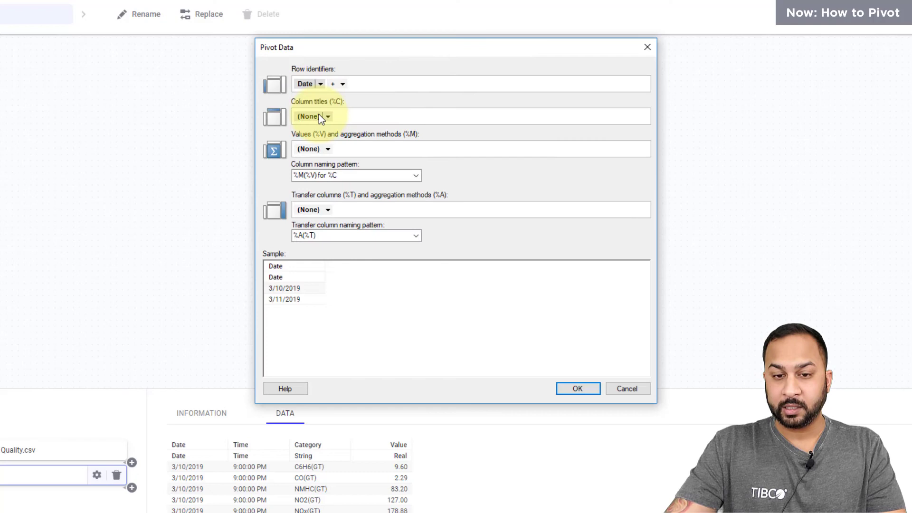
left_click(342, 85)
left_click(344, 125)
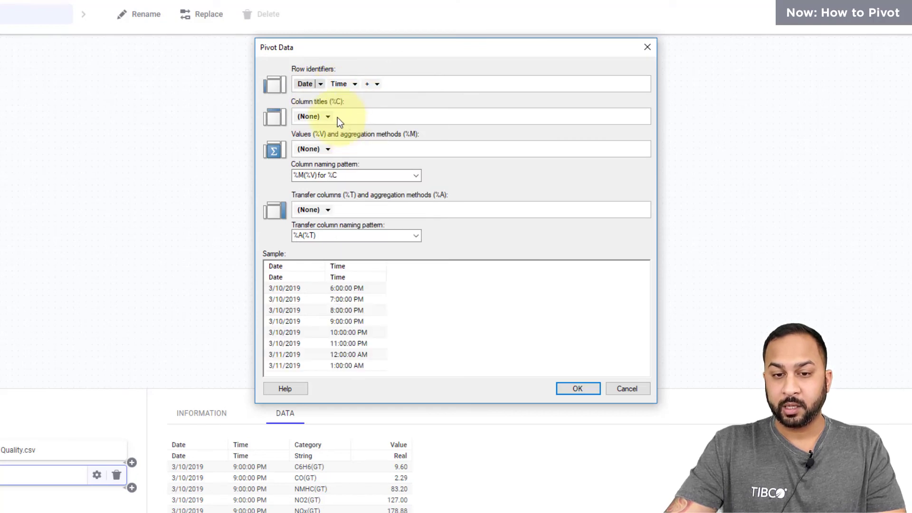
left_click(329, 117)
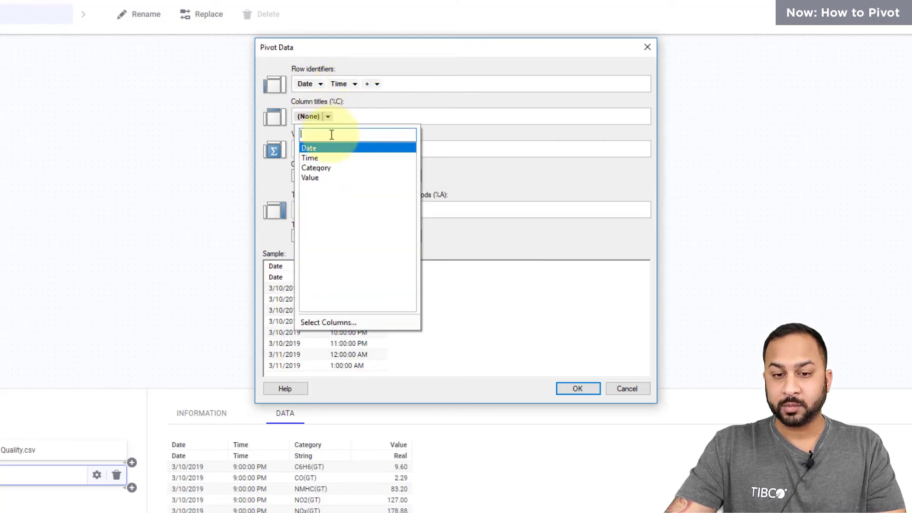
left_click(320, 170)
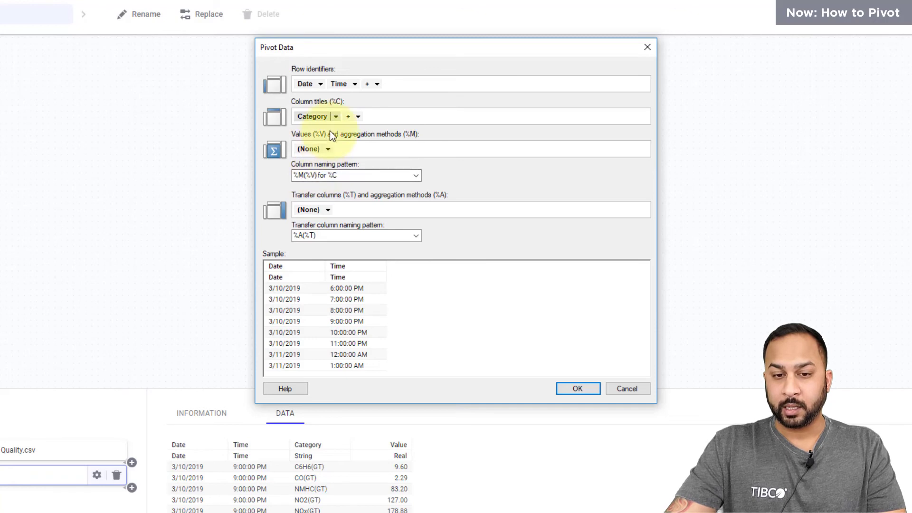
left_click(324, 149)
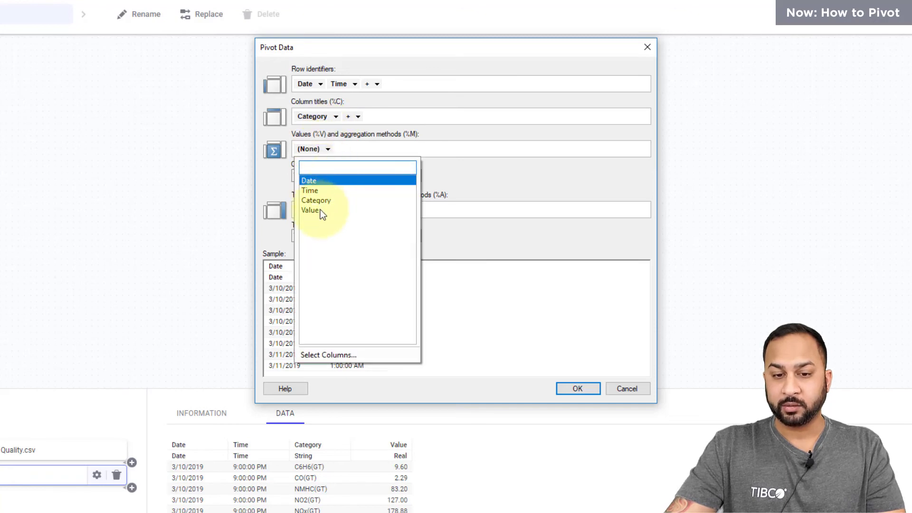
left_click(320, 209)
- Change the column naming pattern to %C and refresh the preview
mouse_move(294, 373)
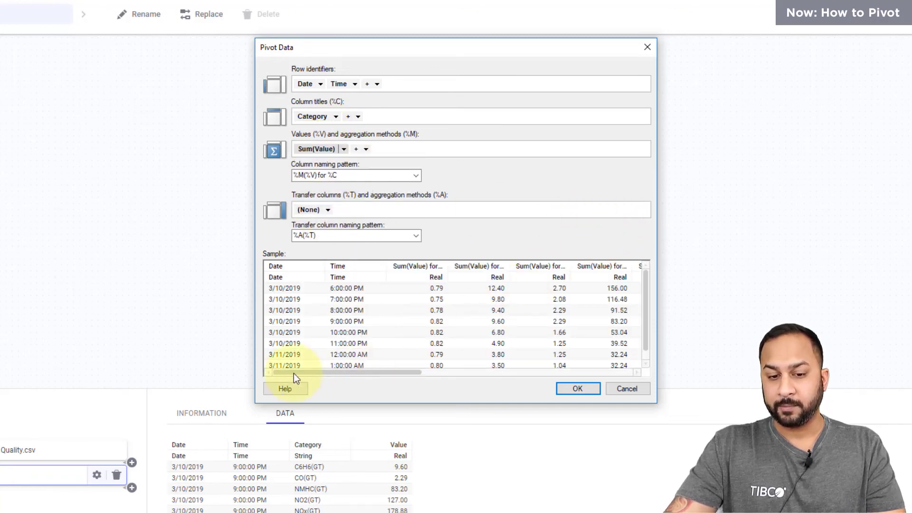
left_click_drag(284, 375, 343, 377)
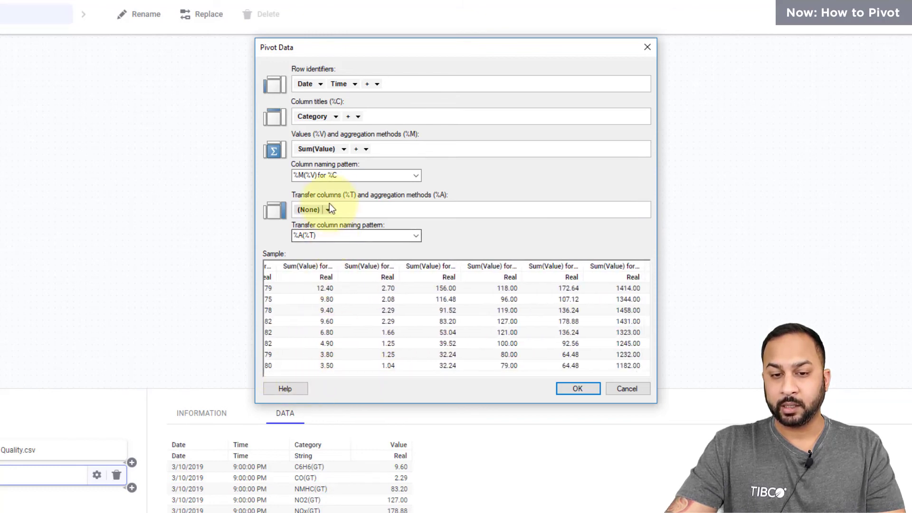
triple_click(331, 175)
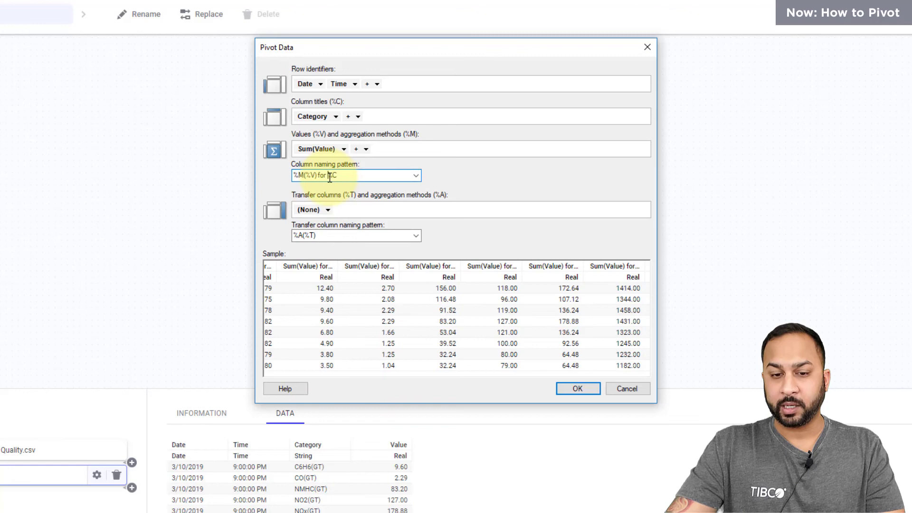
type("%C")
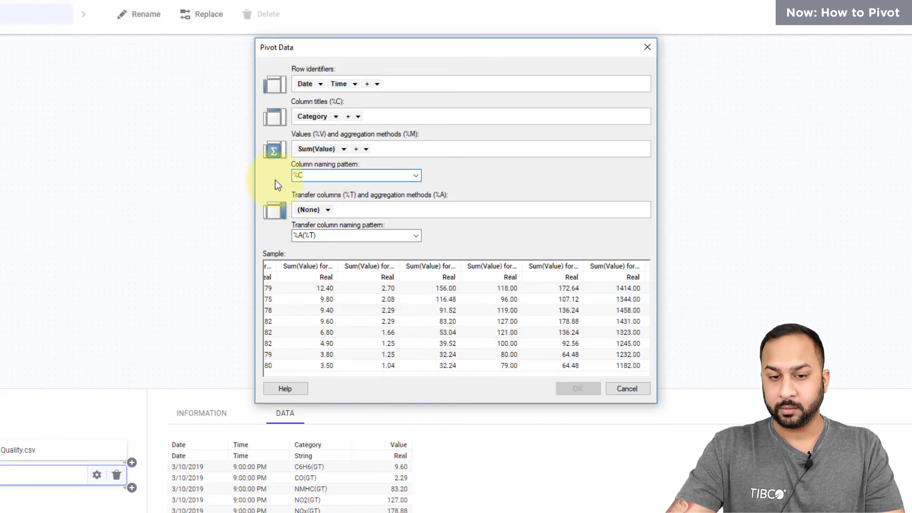
left_click(458, 149)
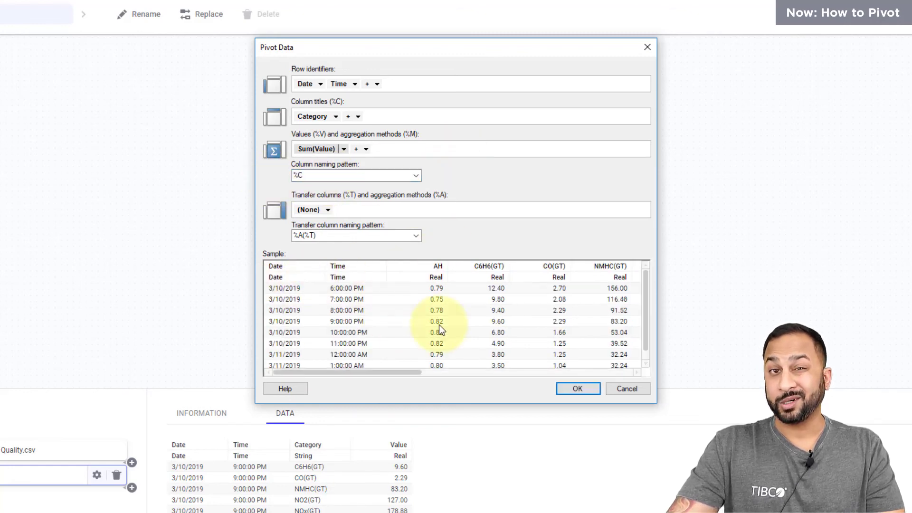
- Remove Time from the row identifiers and aggregate values with Max instead of Sum
left_click_drag(658, 402, 816, 485)
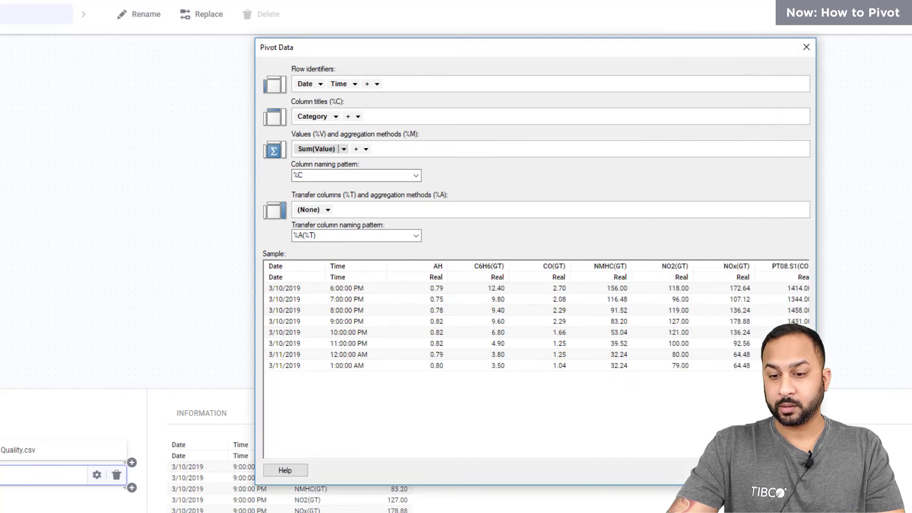
left_click(354, 84)
left_click(347, 308)
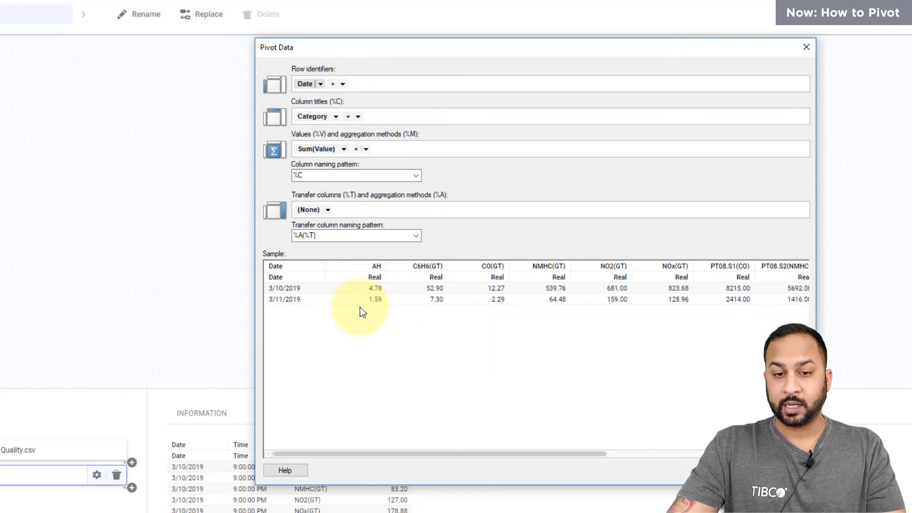
left_click(344, 148)
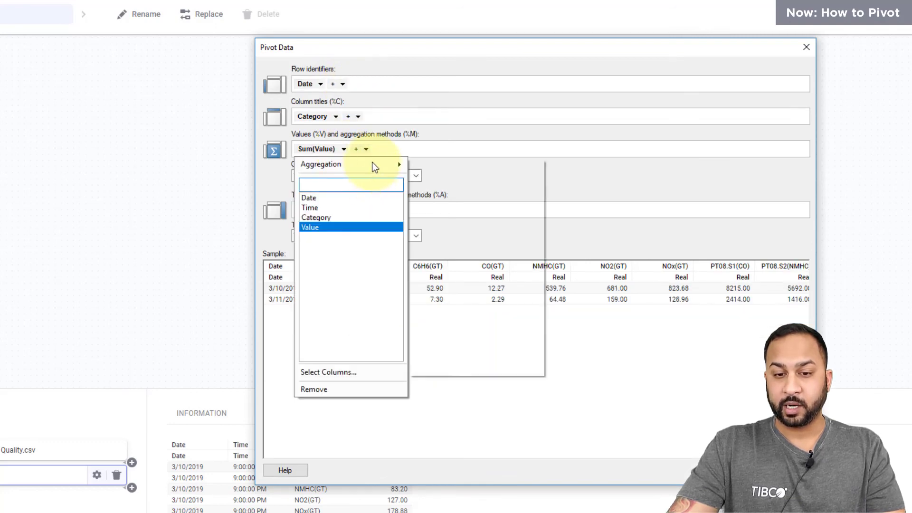
mouse_move(371, 165)
left_click(438, 260)
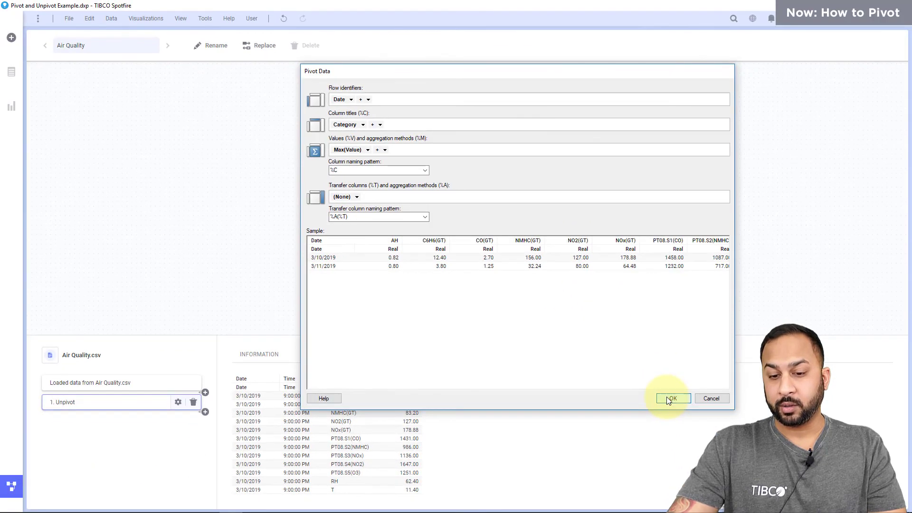
- Apply the Pivot transformation and select the Air Quality table to review the wide result
left_click(672, 399)
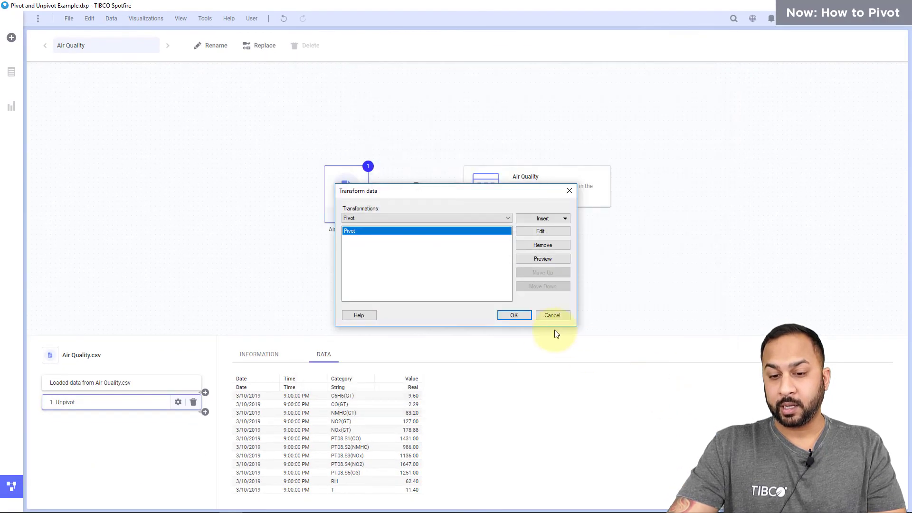
left_click(513, 316)
left_click(497, 189)
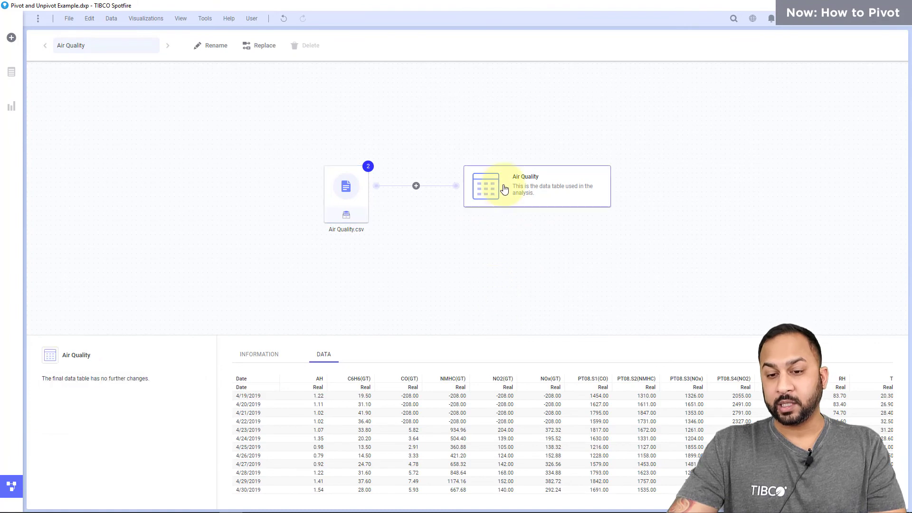